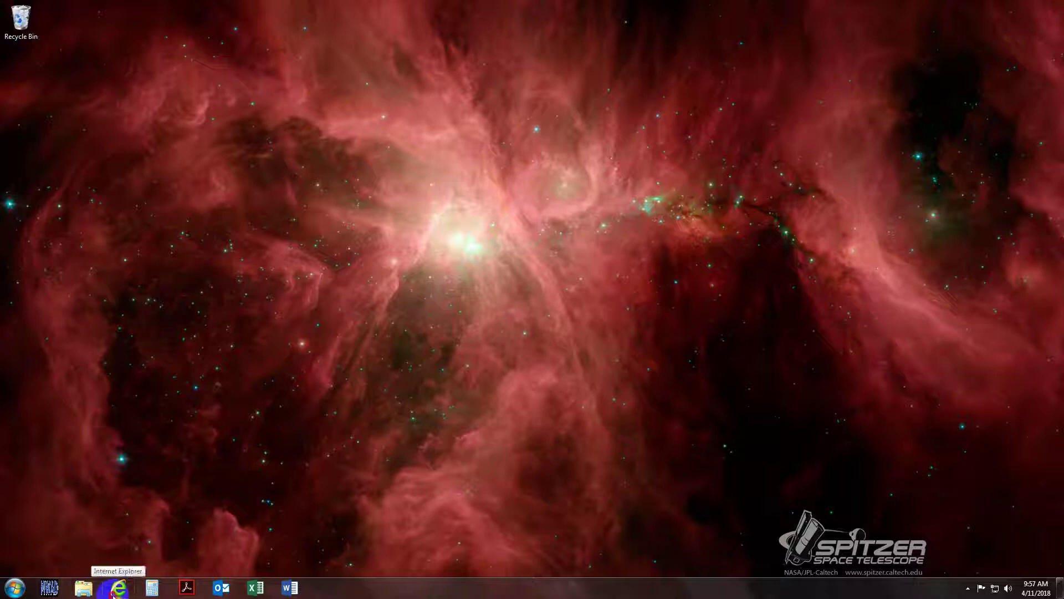
- Launch Internet Explorer from the taskbar
{"action": "left_click", "coordinate": [116, 589]}
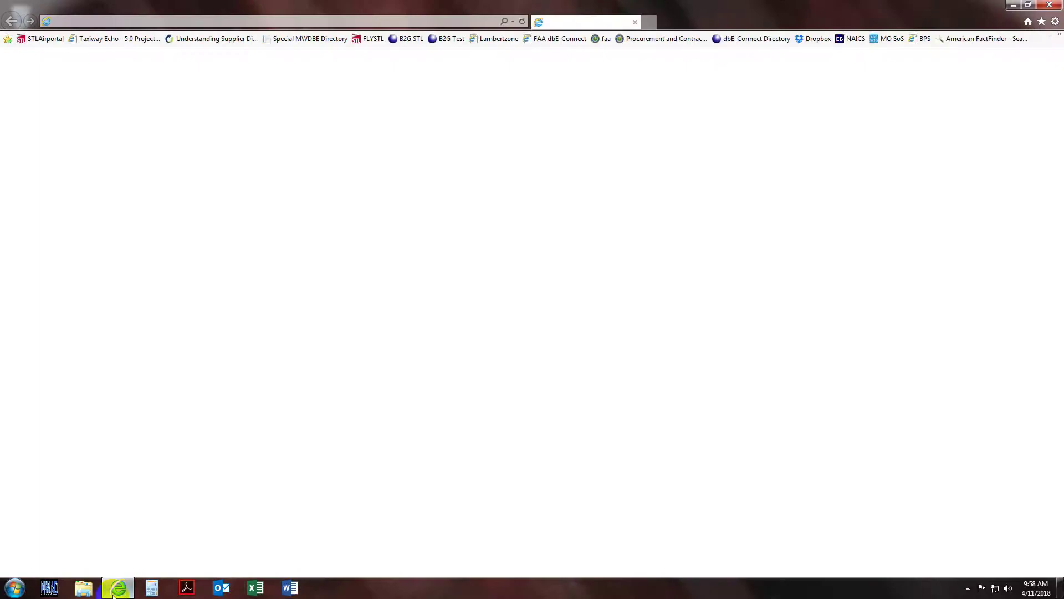
{"action": "left_click", "coordinate": [186, 25]}
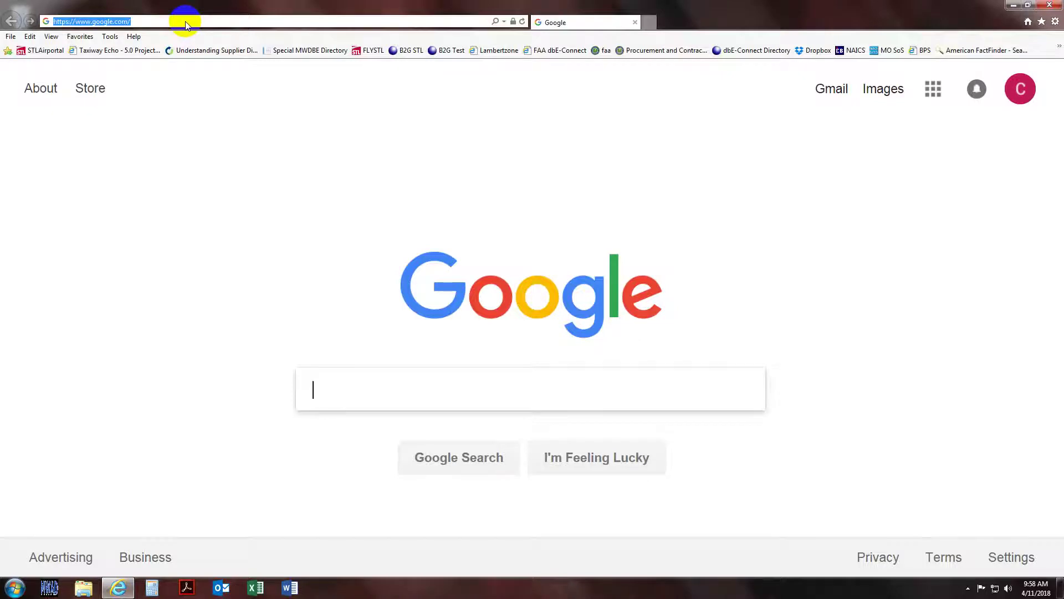
{"action": "type", "text": "ww"}
{"action": "left_click", "coordinate": [186, 21]}
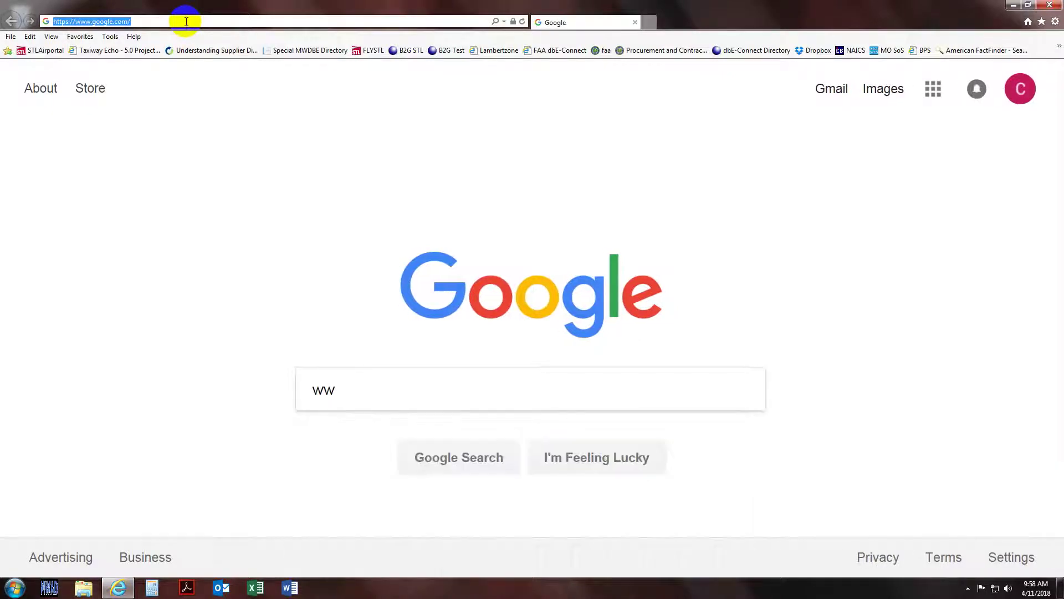
{"action": "type", "text": "www."}
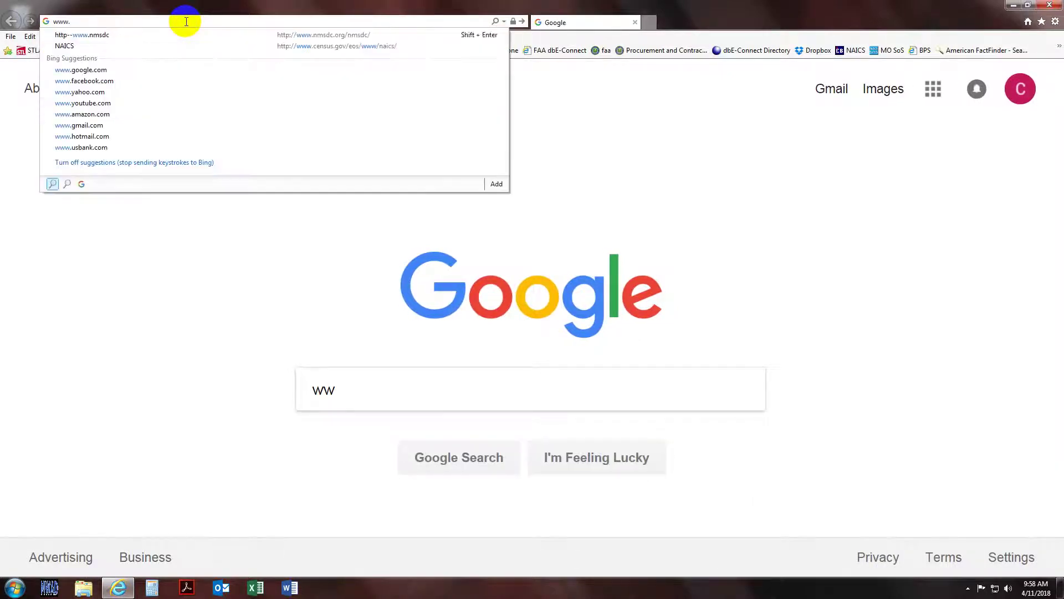
{"action": "type", "text": "flystl.c"}
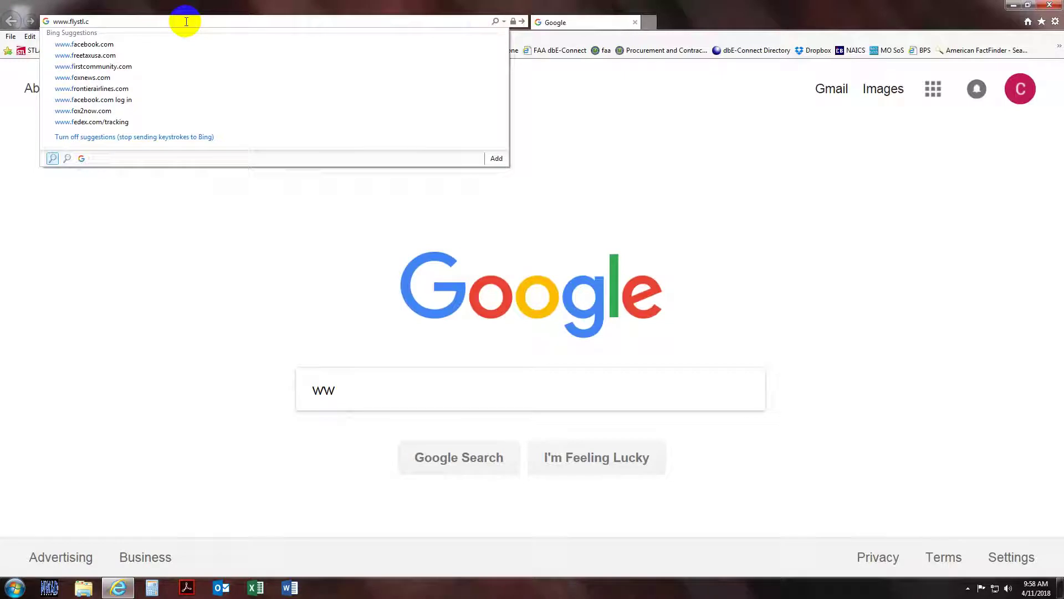
{"action": "type", "text": "om/bdd"}
{"action": "key", "text": "Return"}
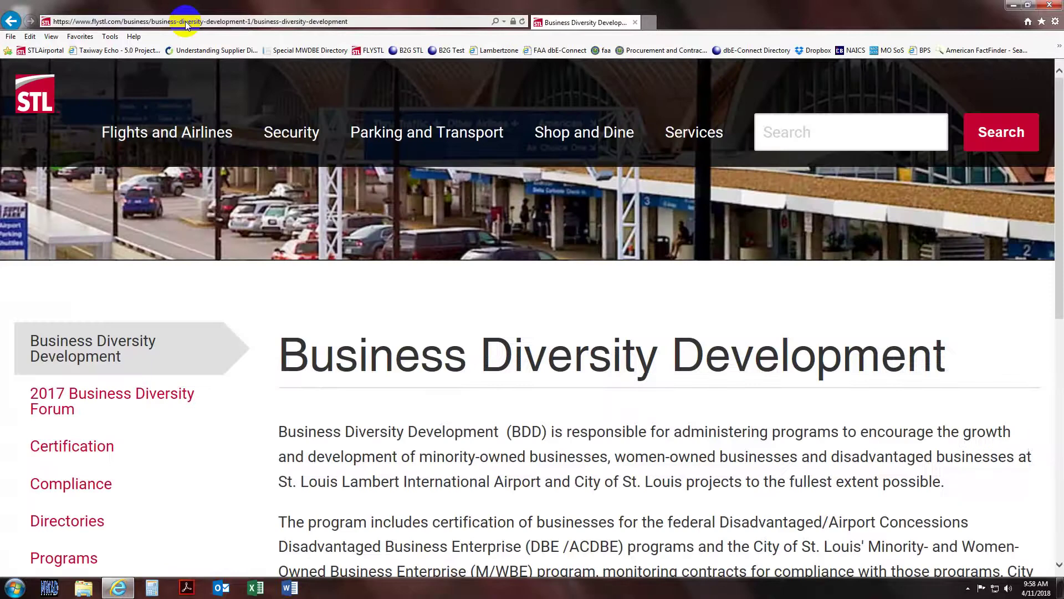
- Open Directories and follow the City of St. Louis' M/WBE Directory link
{"action": "left_click", "coordinate": [58, 528]}
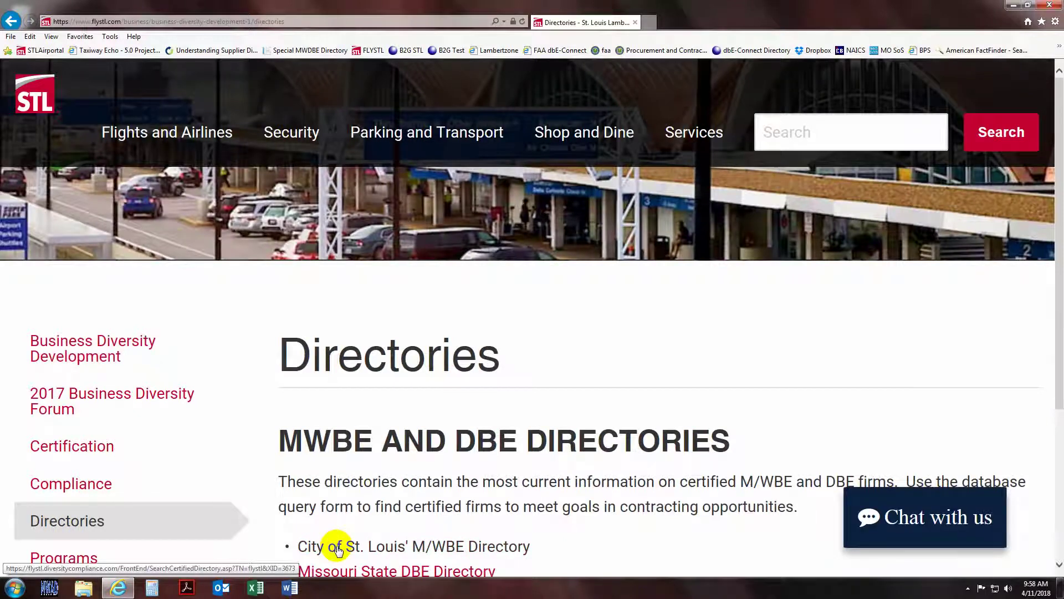
{"action": "left_click", "coordinate": [338, 548]}
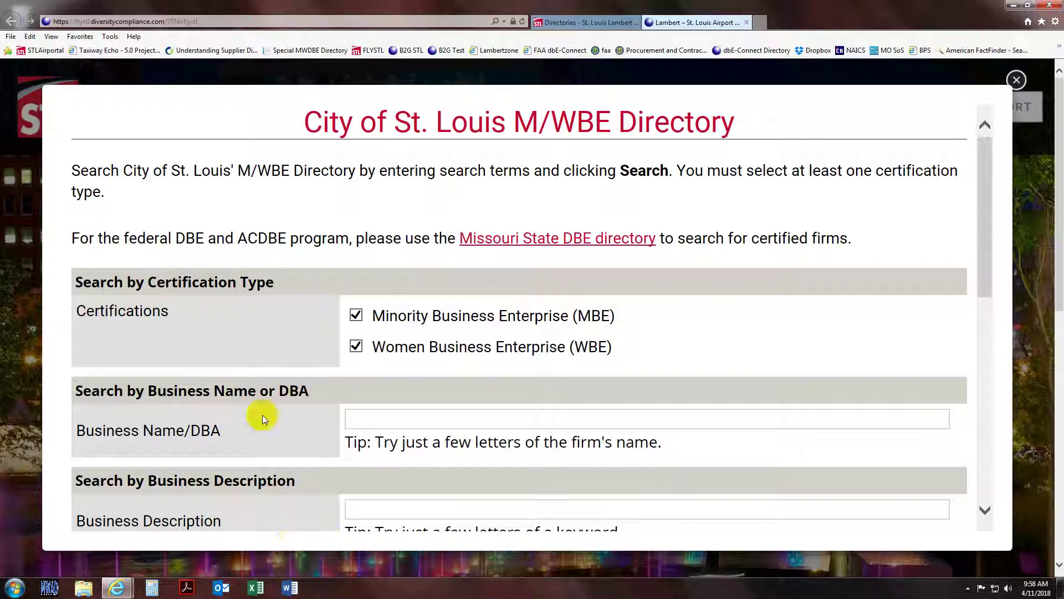
- Open the commodity code lookup panel and put the cursor in its search box
{"action": "scroll", "coordinate": [262, 415], "scroll_direction": "down", "scroll_amount": 2}
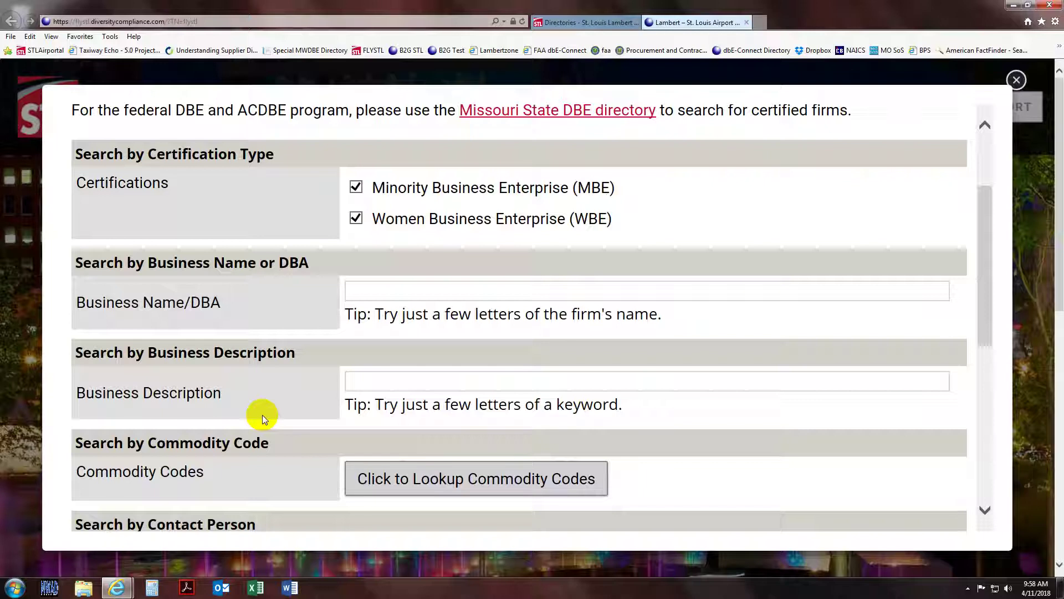
{"action": "left_click", "coordinate": [396, 484]}
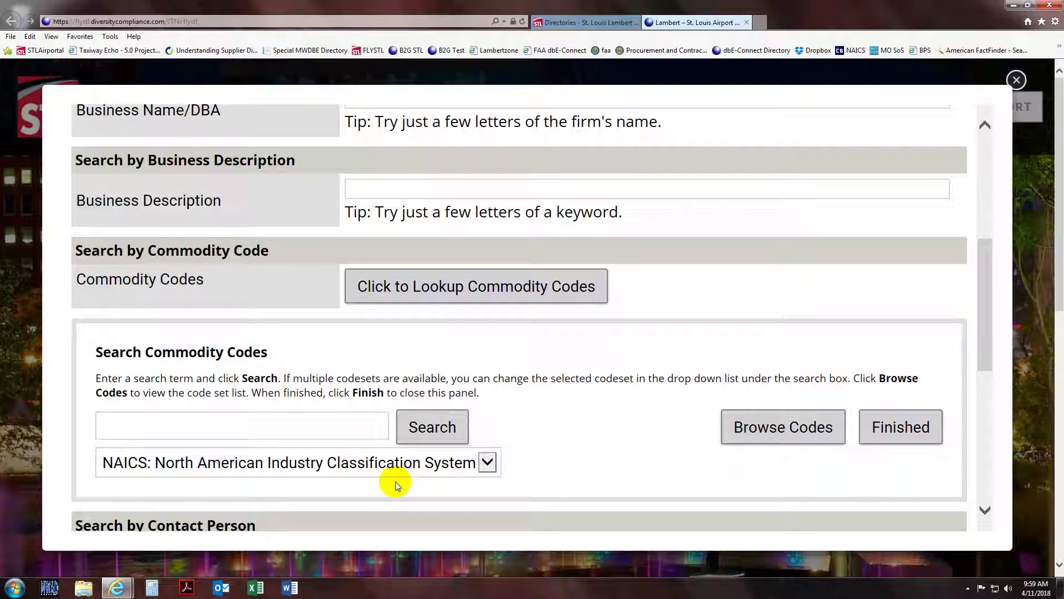
{"action": "left_click", "coordinate": [118, 426]}
- Search NAICS codes for 'carpent'
{"action": "type", "text": "ca"}
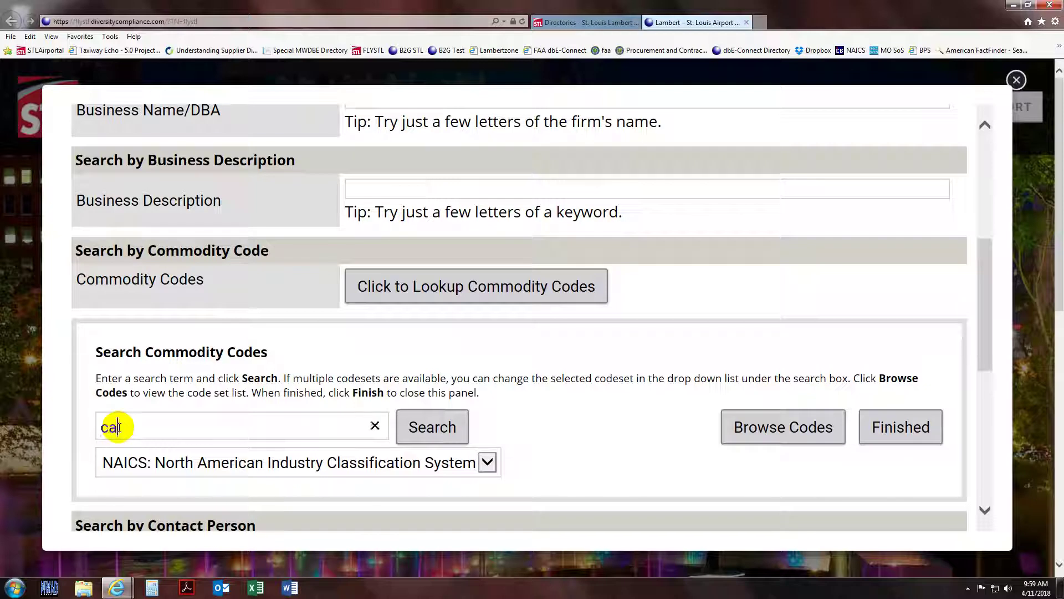
{"action": "type", "text": "rpent"}
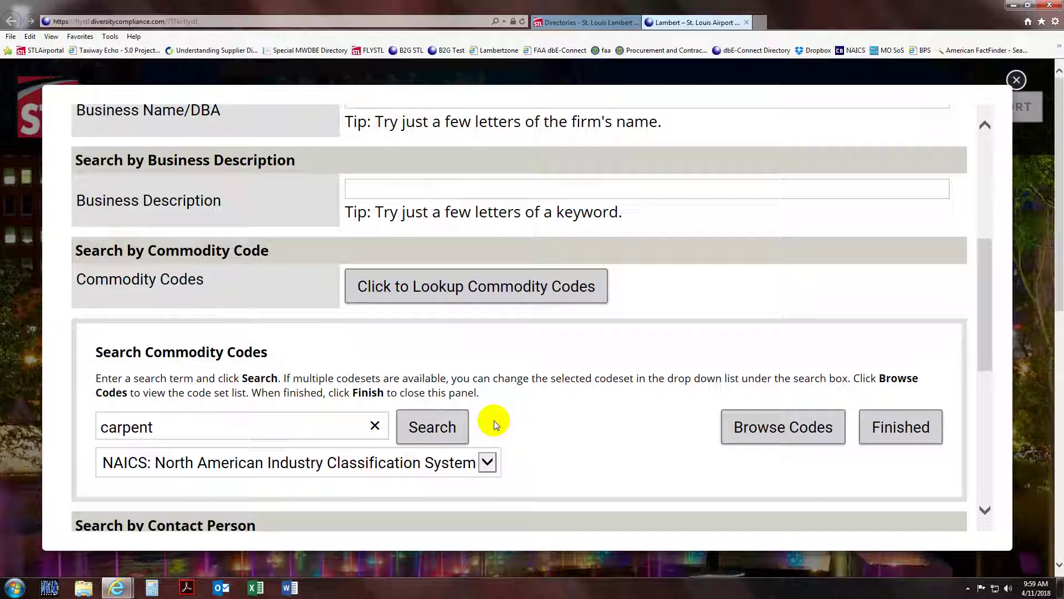
{"action": "left_click", "coordinate": [425, 431]}
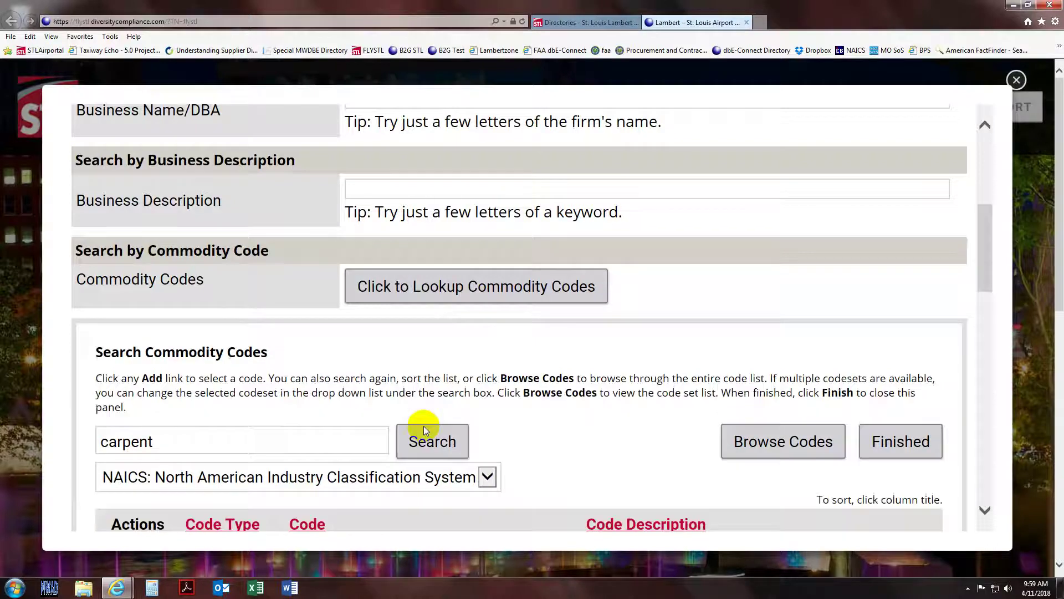
- Add NAICS 238130 Carpentry Contractors to the commodity criteria
{"action": "scroll", "coordinate": [425, 431], "scroll_direction": "down", "scroll_amount": 5}
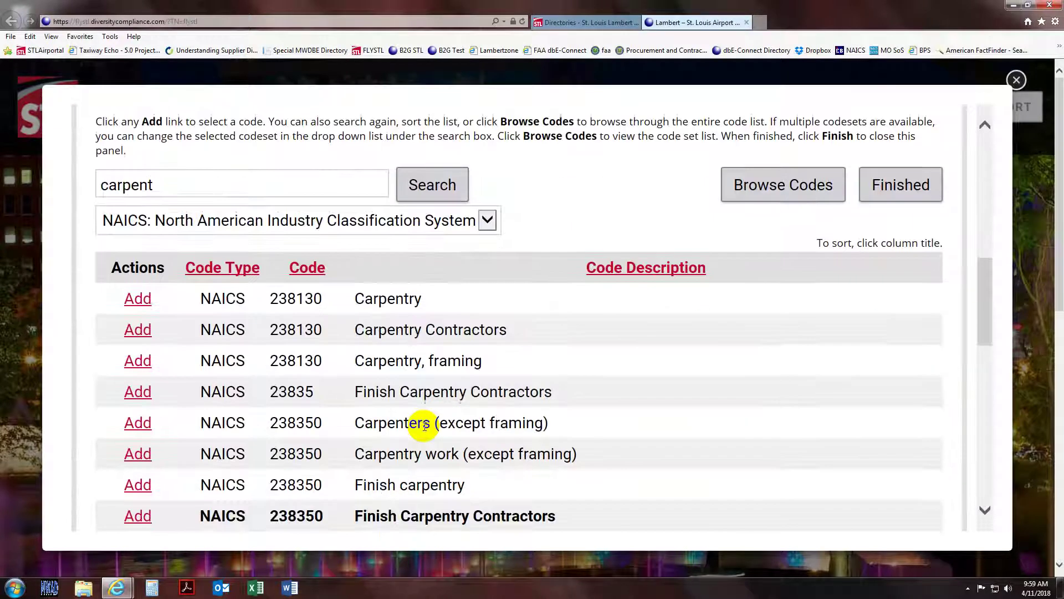
{"action": "scroll", "coordinate": [425, 426], "scroll_direction": "down", "scroll_amount": 2}
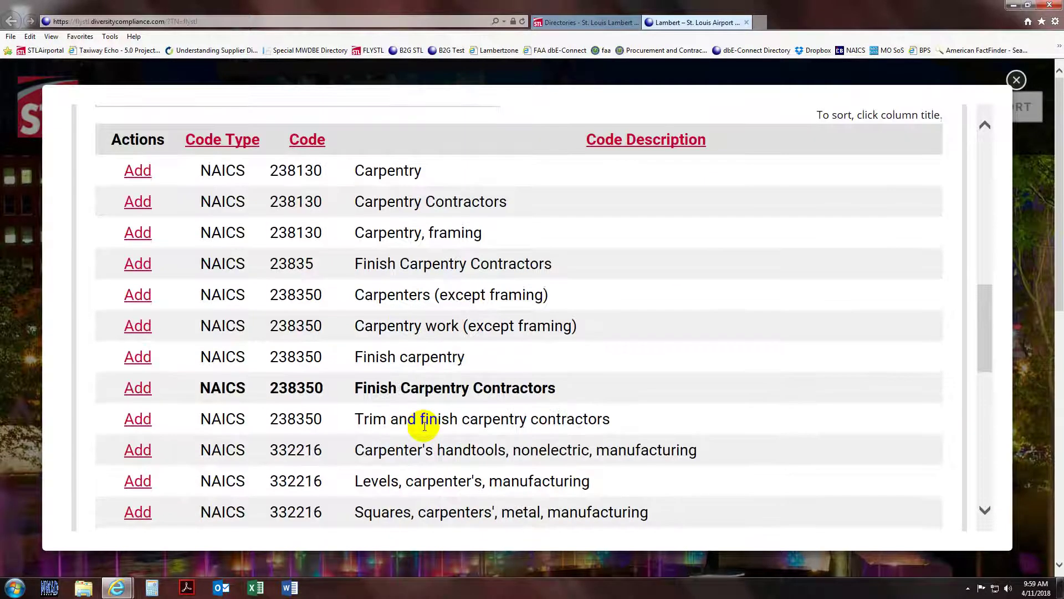
{"action": "scroll", "coordinate": [424, 424], "scroll_direction": "down", "scroll_amount": 2}
{"action": "scroll", "coordinate": [424, 425], "scroll_direction": "down", "scroll_amount": 2}
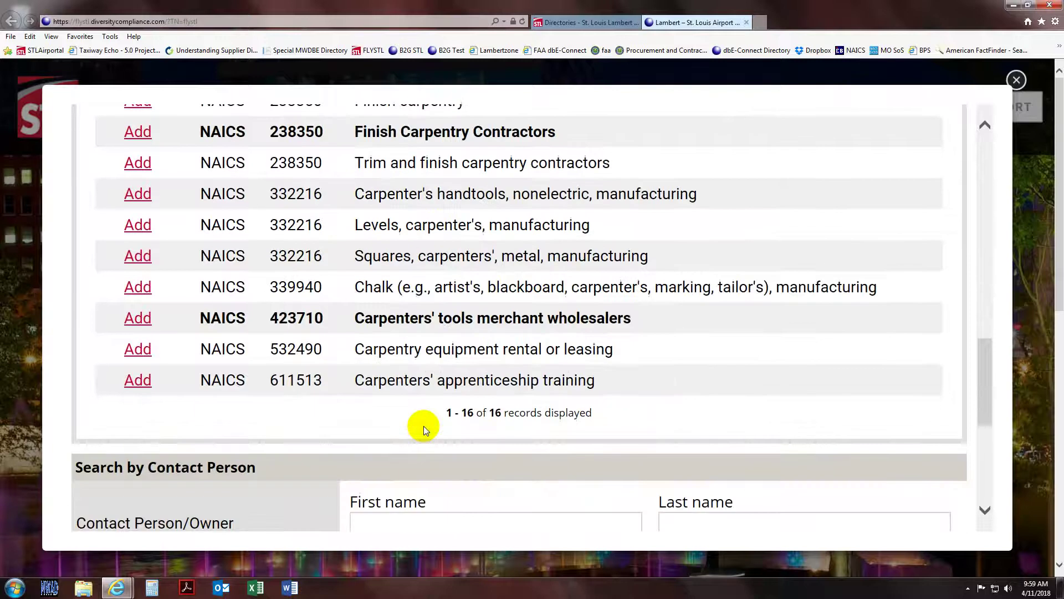
{"action": "scroll", "coordinate": [424, 426], "scroll_direction": "up", "scroll_amount": 4}
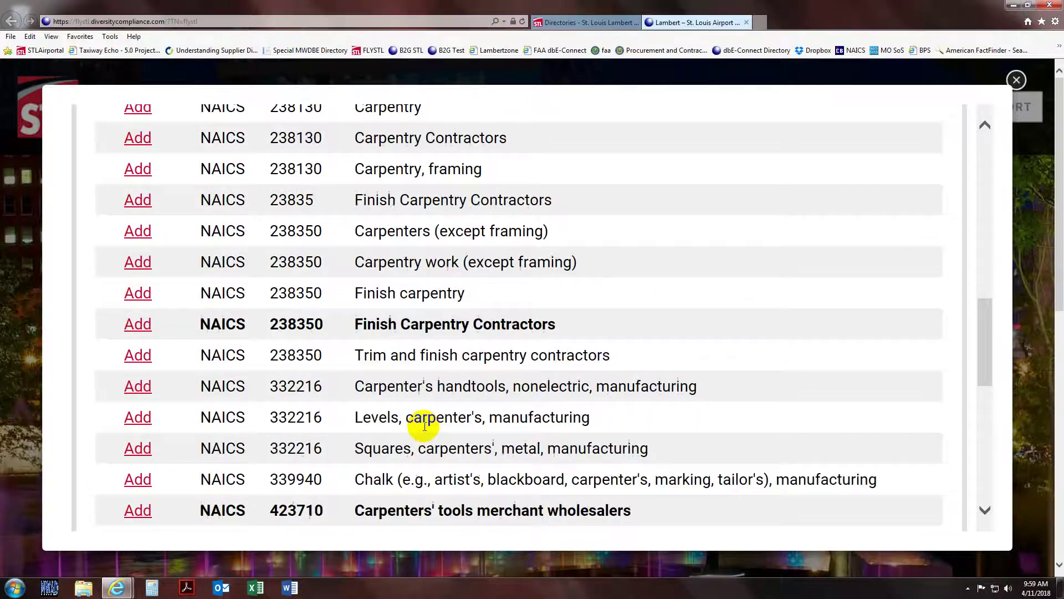
{"action": "scroll", "coordinate": [424, 426], "scroll_direction": "up", "scroll_amount": 1}
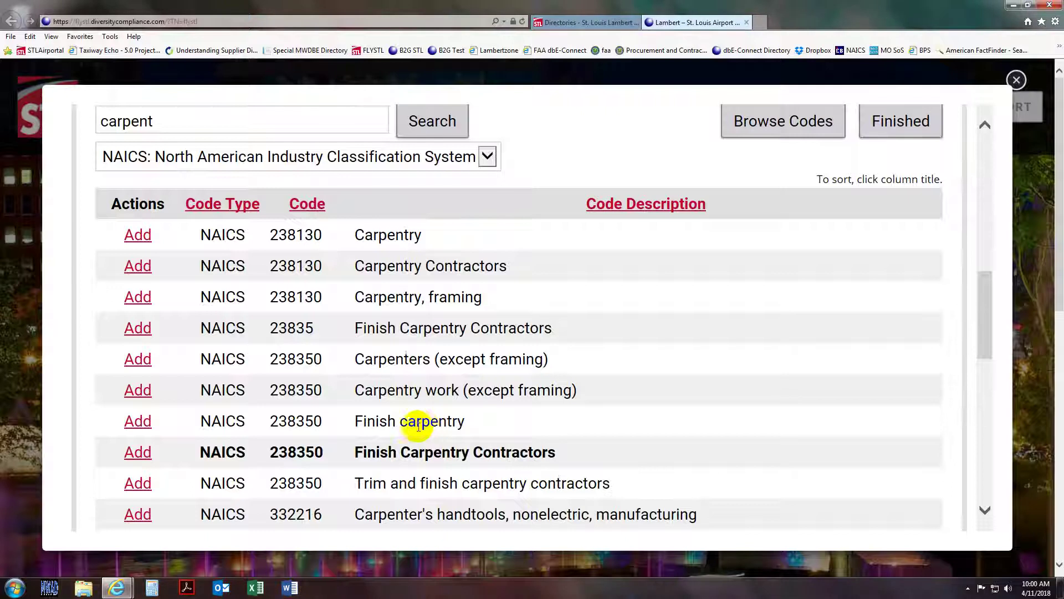
{"action": "left_click", "coordinate": [132, 269]}
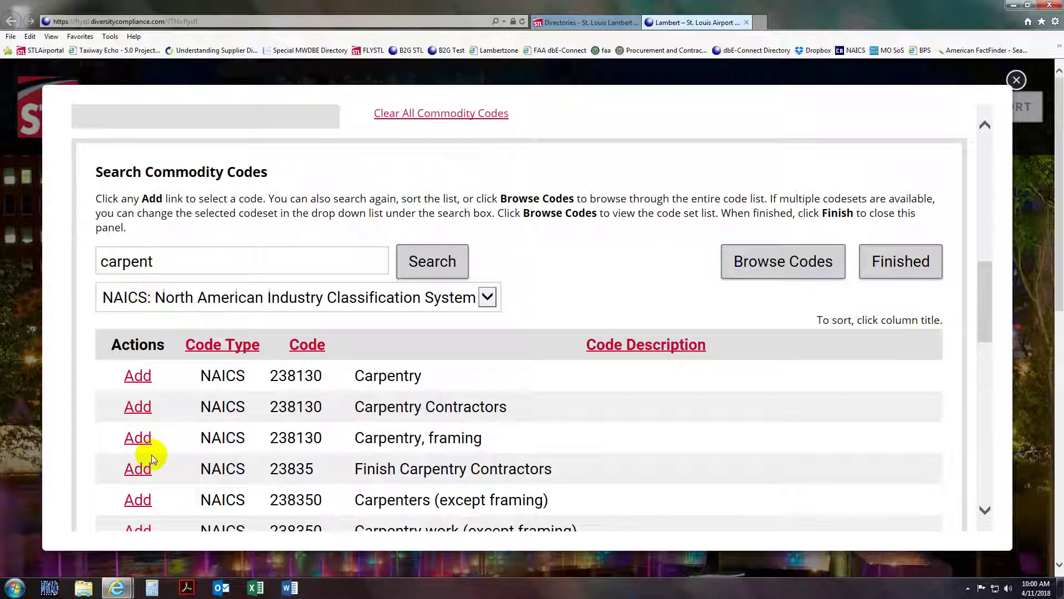
- Add NAICS 238350 Finish Carpentry Contractors to the commodity criteria
{"action": "scroll", "coordinate": [152, 454], "scroll_direction": "down", "scroll_amount": 4}
{"action": "left_click", "coordinate": [147, 460]}
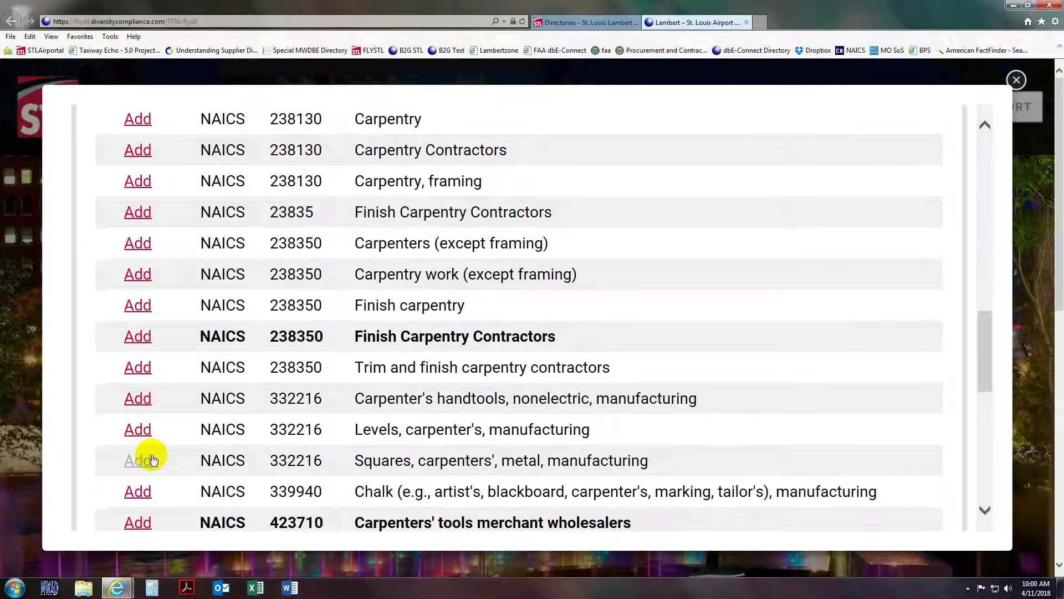
{"action": "left_click", "coordinate": [137, 336]}
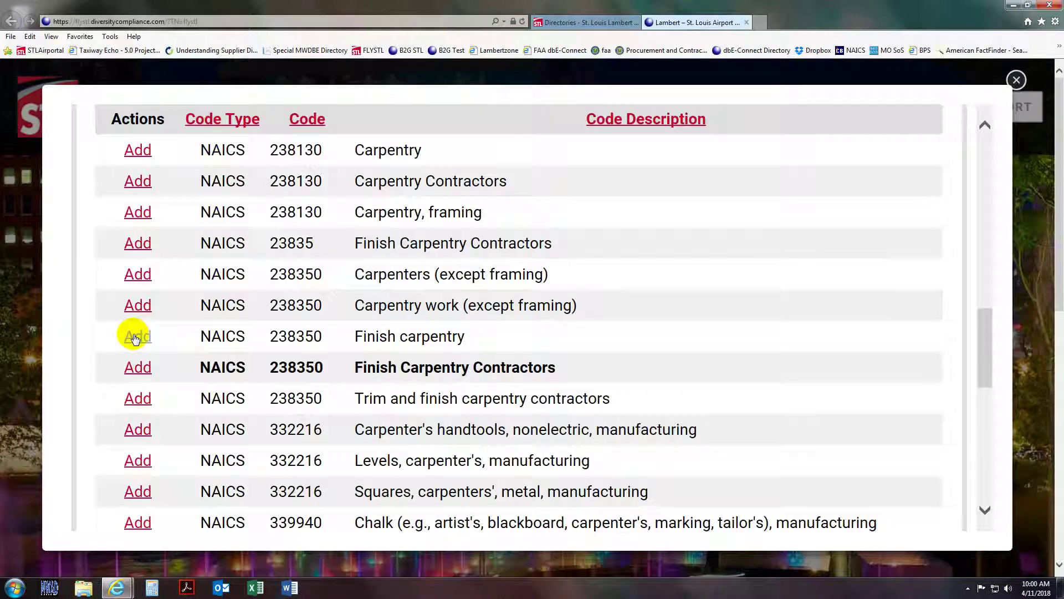
{"action": "scroll", "coordinate": [296, 364], "scroll_direction": "down", "scroll_amount": 3}
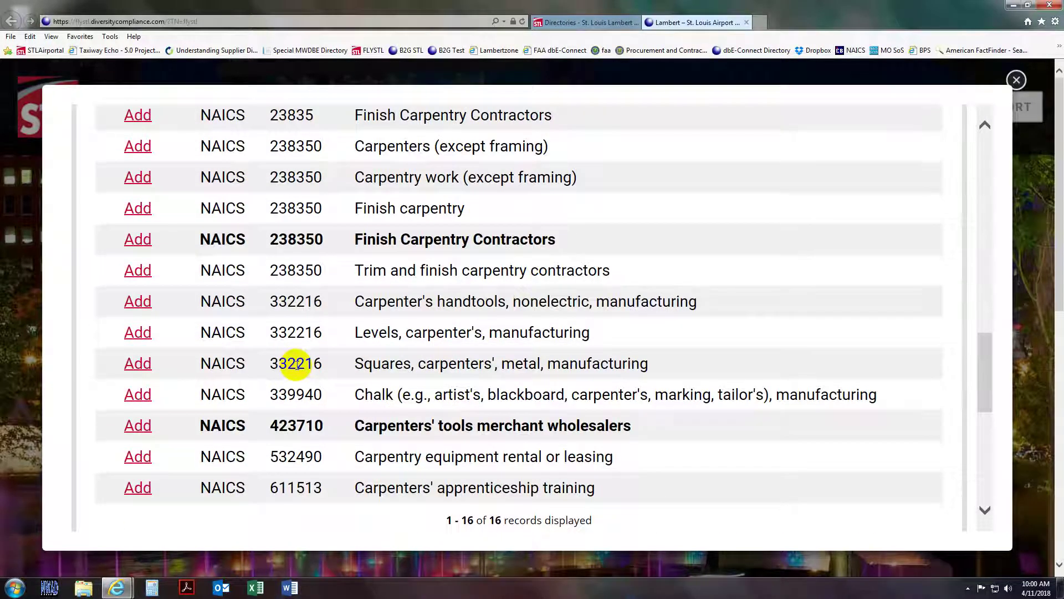
{"action": "scroll", "coordinate": [296, 365], "scroll_direction": "up", "scroll_amount": 9}
{"action": "scroll", "coordinate": [296, 365], "scroll_direction": "up", "scroll_amount": 3}
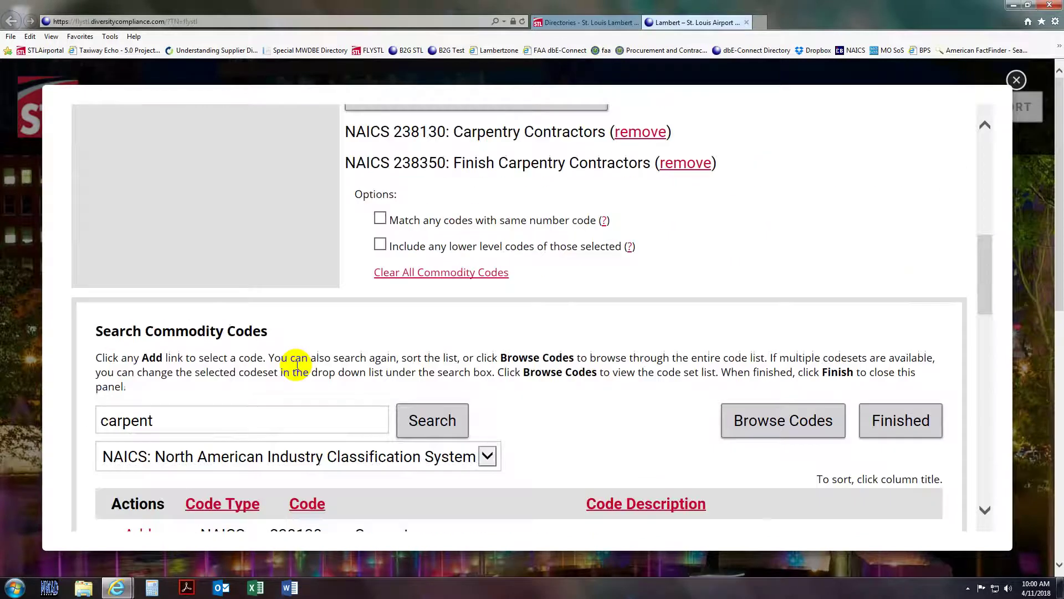
- Enable matching codes with the same number and including lower-level codes
{"action": "scroll", "coordinate": [296, 364], "scroll_direction": "up", "scroll_amount": 3}
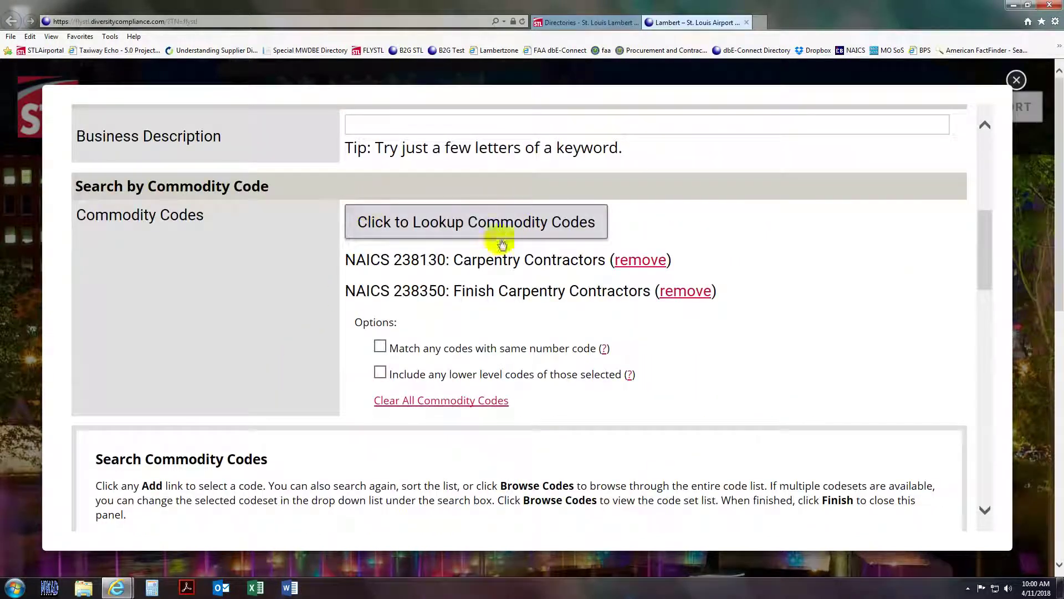
{"action": "left_click", "coordinate": [380, 348]}
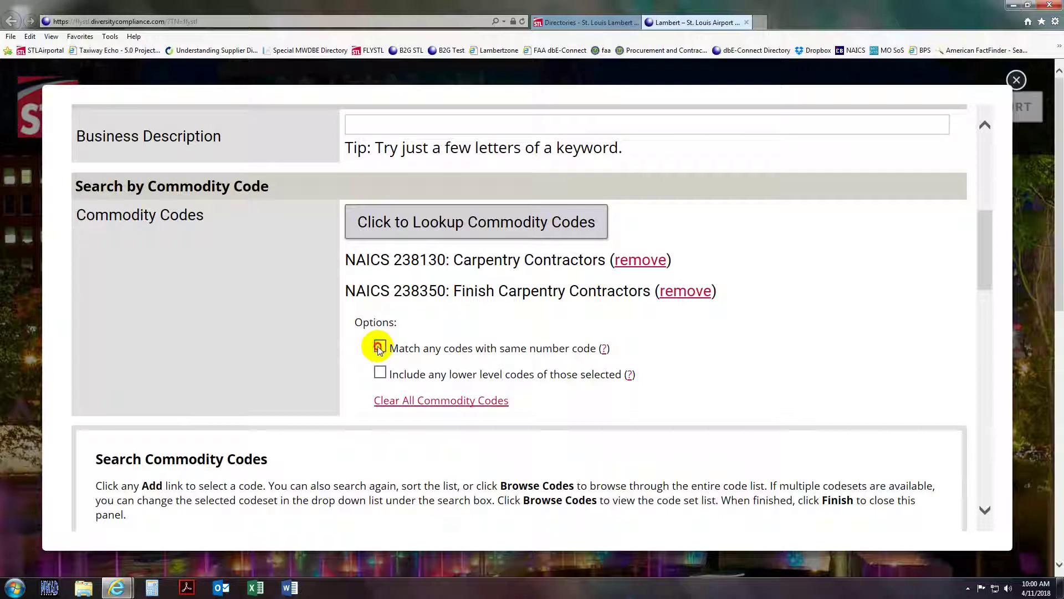
{"action": "left_click", "coordinate": [380, 374]}
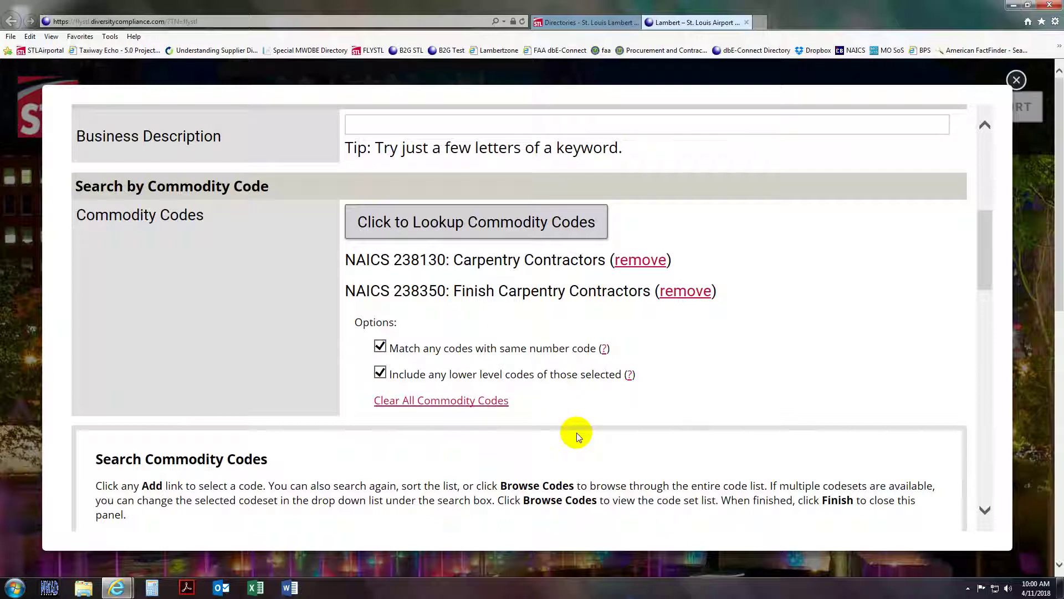
- Run the directory search for MBE/WBE firms under the two carpentry codes
{"action": "scroll", "coordinate": [576, 432], "scroll_direction": "down", "scroll_amount": 5}
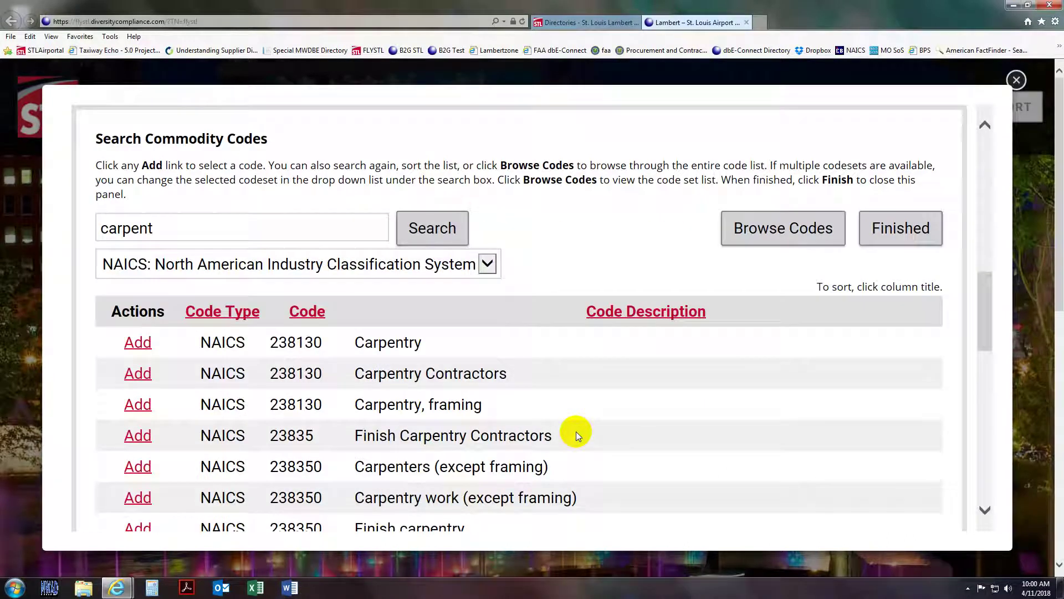
{"action": "scroll", "coordinate": [577, 431], "scroll_direction": "down", "scroll_amount": 9}
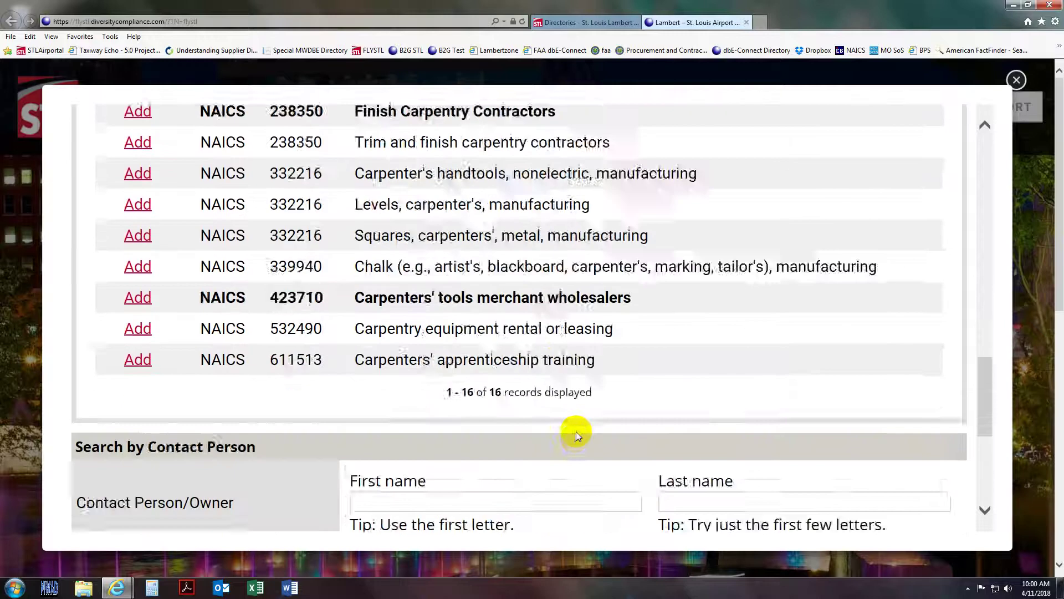
{"action": "scroll", "coordinate": [576, 432], "scroll_direction": "down", "scroll_amount": 5}
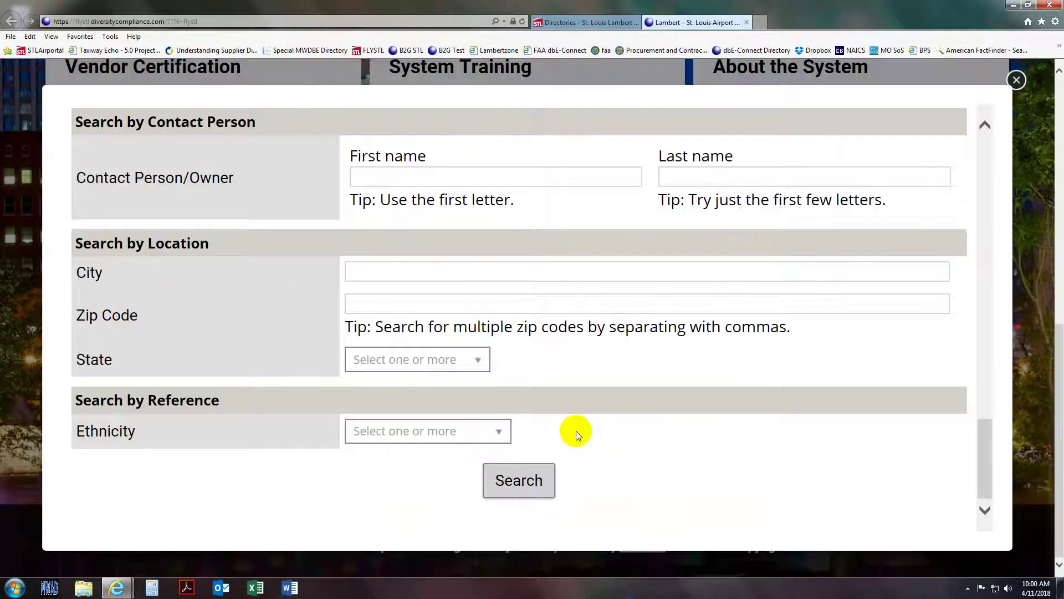
{"action": "scroll", "coordinate": [576, 430], "scroll_direction": "up", "scroll_amount": 10}
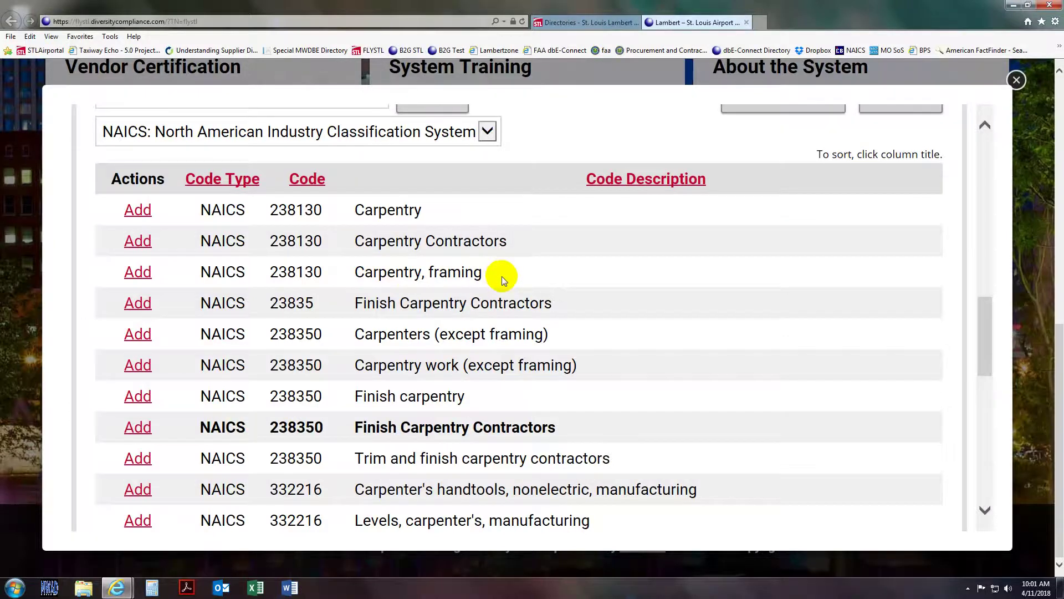
{"action": "scroll", "coordinate": [501, 276], "scroll_direction": "up", "scroll_amount": 8}
{"action": "scroll", "coordinate": [486, 216], "scroll_direction": "down", "scroll_amount": 2}
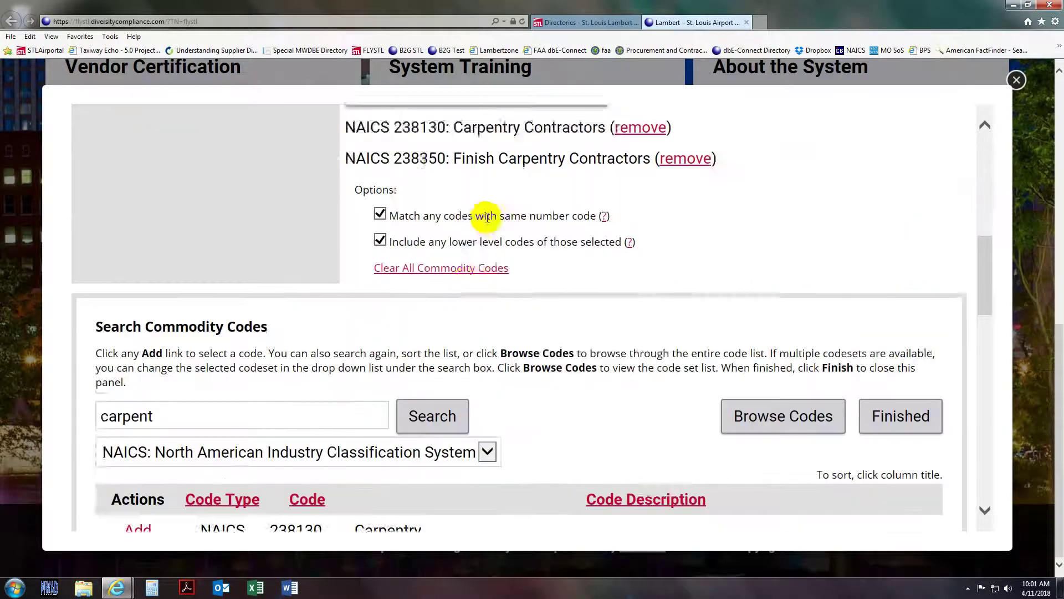
{"action": "scroll", "coordinate": [487, 216], "scroll_direction": "down", "scroll_amount": 1}
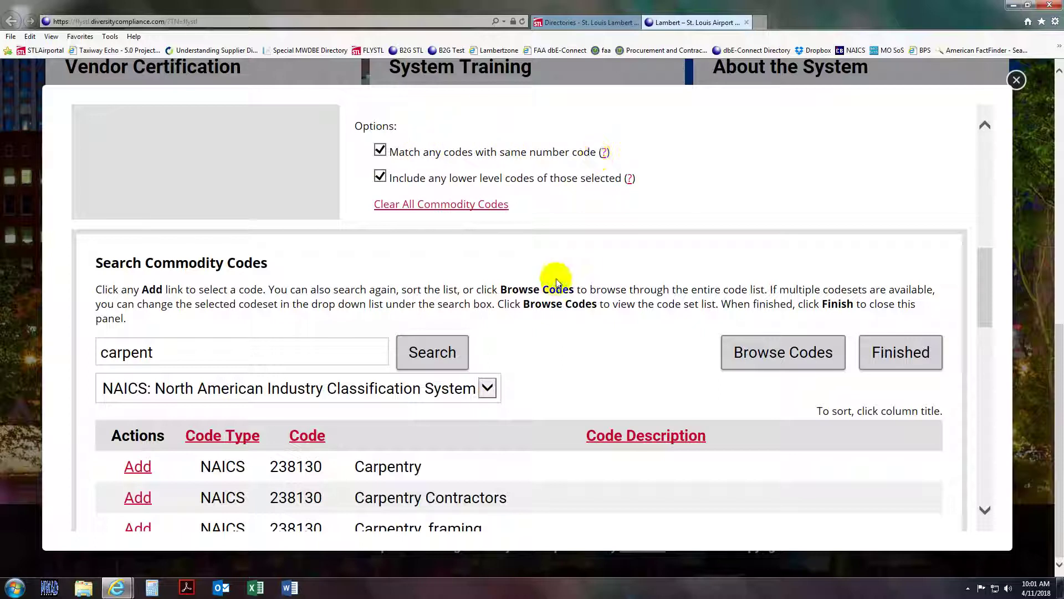
{"action": "scroll", "coordinate": [556, 280], "scroll_direction": "down", "scroll_amount": 14}
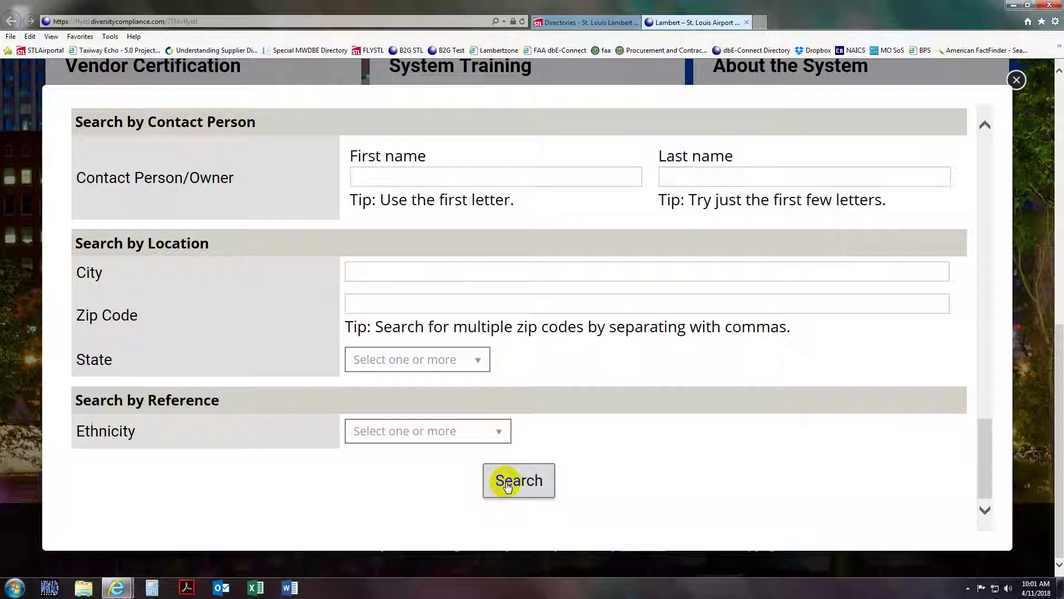
{"action": "left_click", "coordinate": [507, 485]}
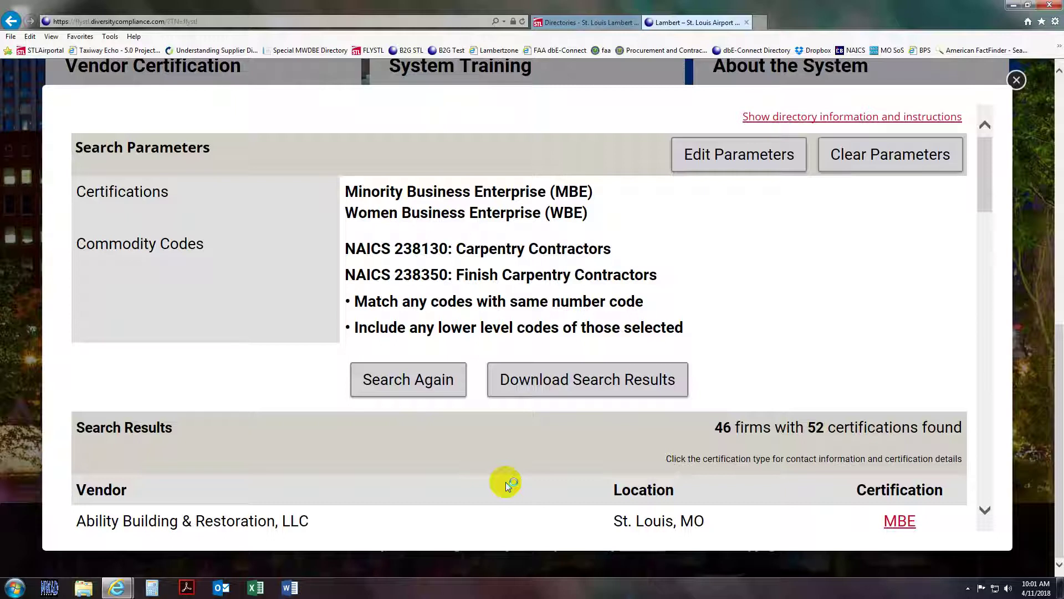
- Scroll through the 46 carpentry firms in the search results
{"action": "scroll", "coordinate": [505, 481], "scroll_direction": "down", "scroll_amount": 1}
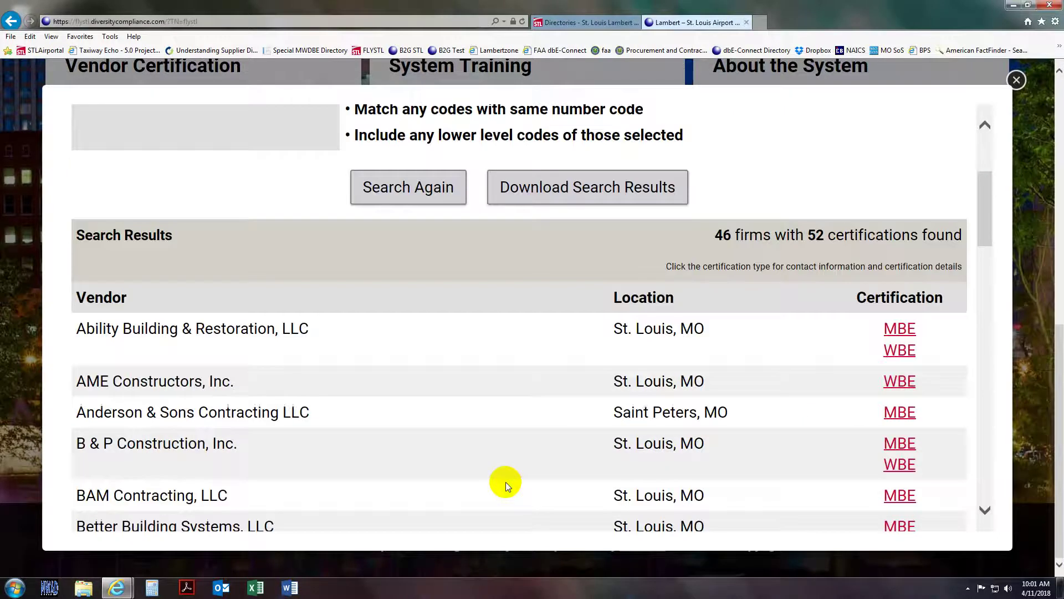
{"action": "scroll", "coordinate": [505, 481], "scroll_direction": "down", "scroll_amount": 7}
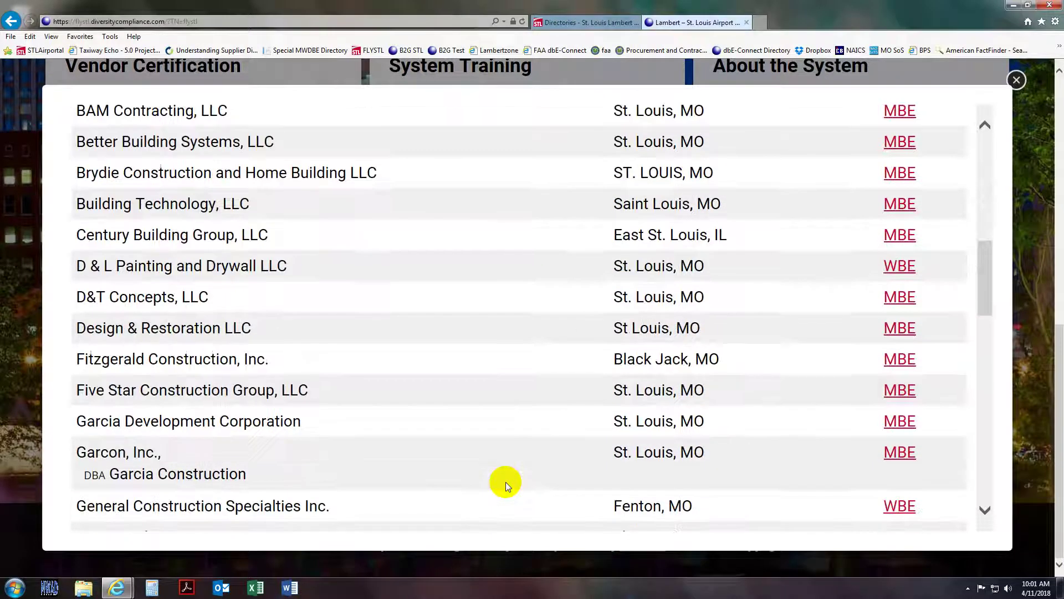
{"action": "scroll", "coordinate": [505, 484], "scroll_direction": "down", "scroll_amount": 2}
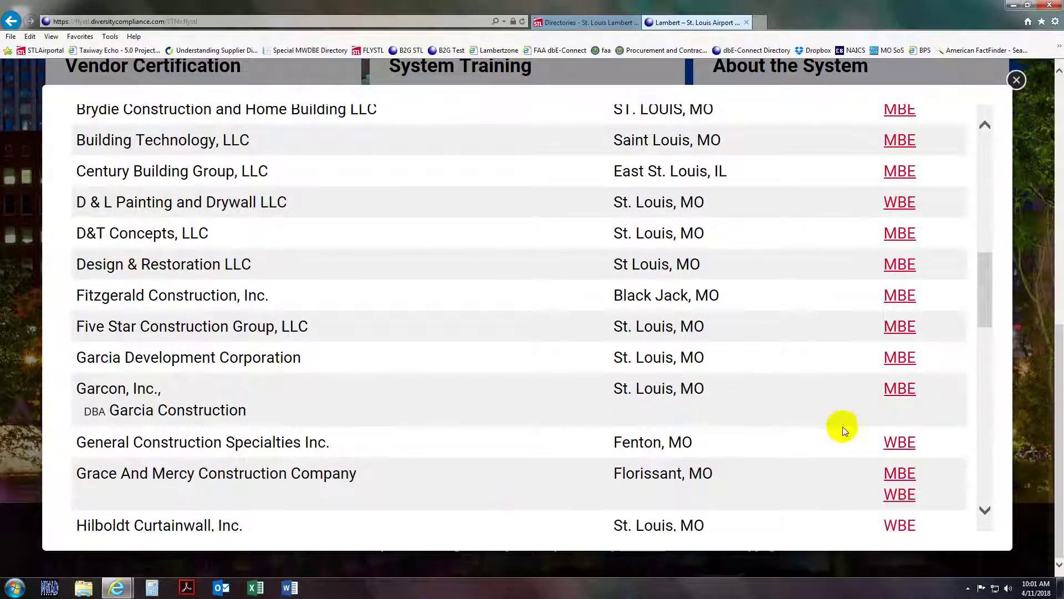
{"action": "scroll", "coordinate": [843, 426], "scroll_direction": "up", "scroll_amount": 10}
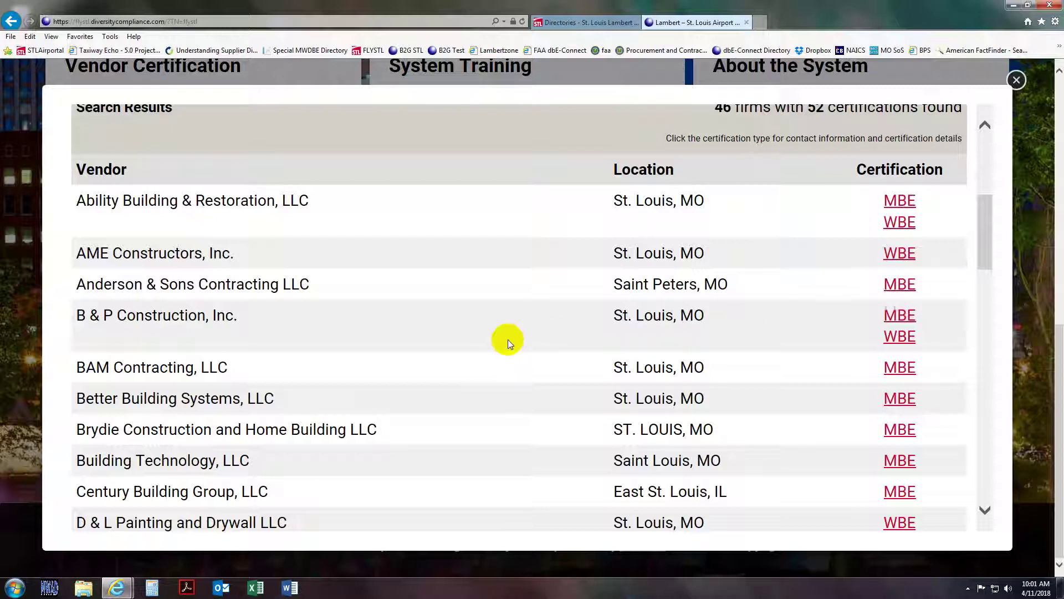
{"action": "left_click", "coordinate": [899, 315]}
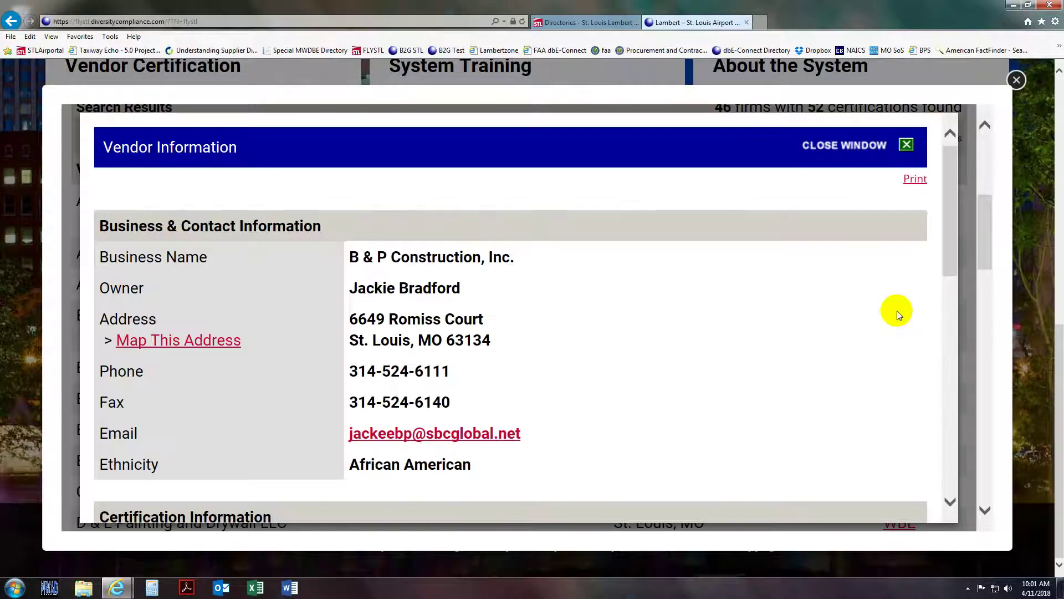
{"action": "scroll", "coordinate": [897, 314], "scroll_direction": "down", "scroll_amount": 2}
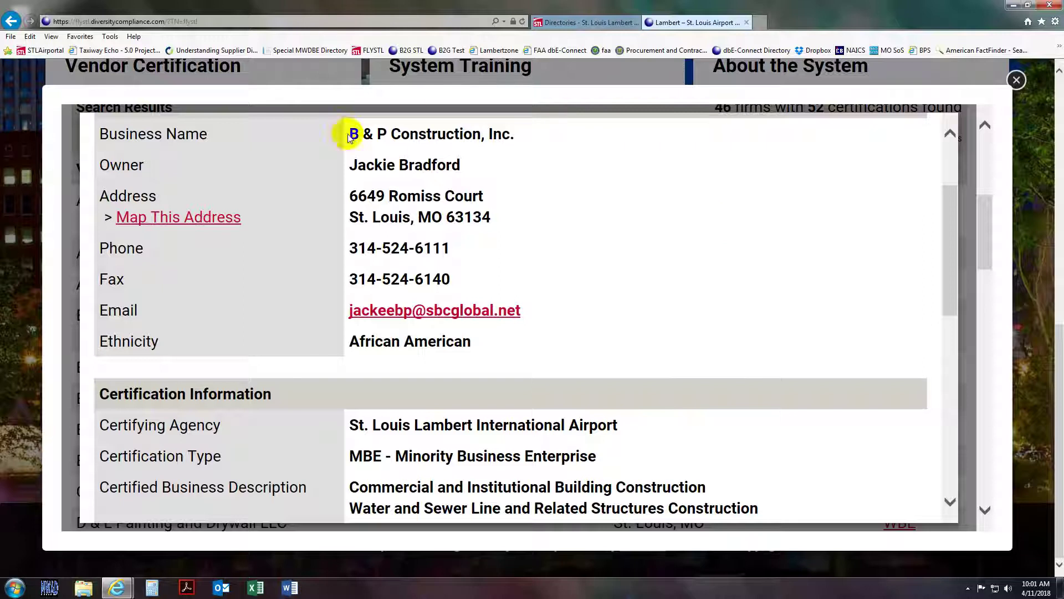
{"action": "scroll", "coordinate": [640, 122], "scroll_direction": "down", "scroll_amount": 7}
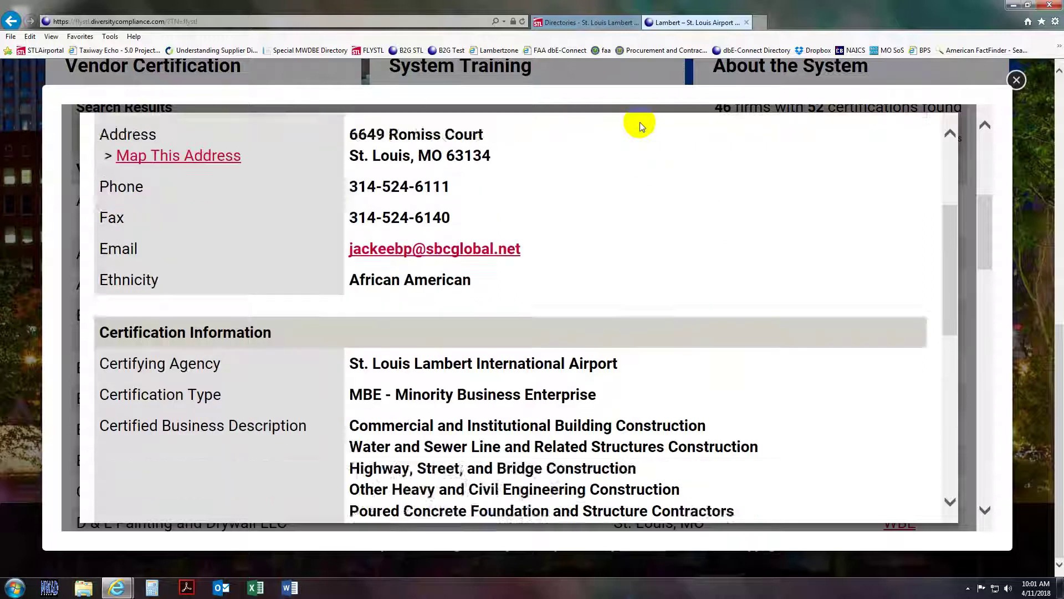
{"action": "scroll", "coordinate": [640, 122], "scroll_direction": "down", "scroll_amount": 2}
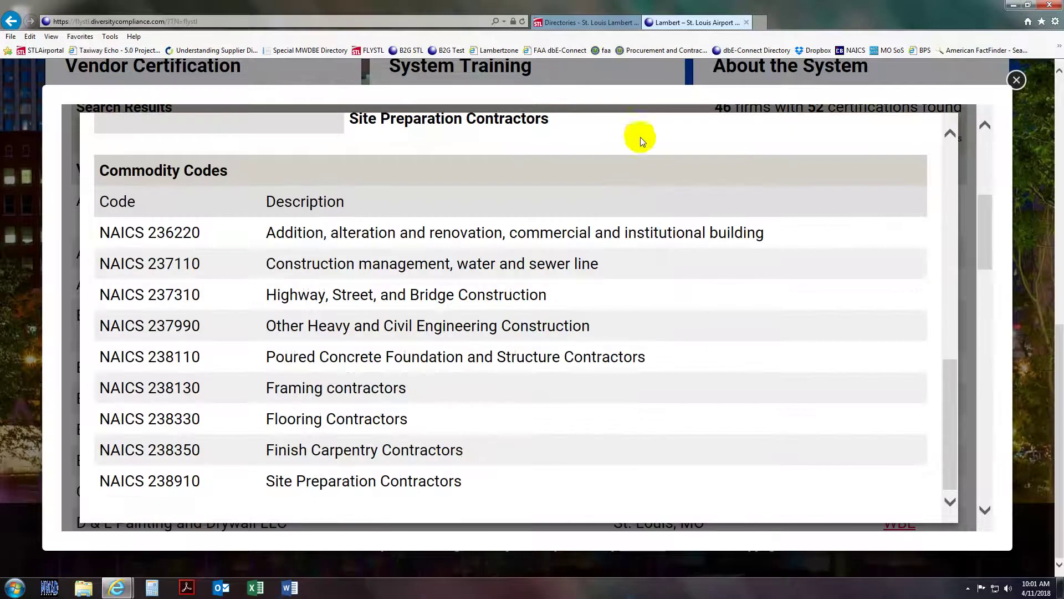
{"action": "scroll", "coordinate": [565, 412], "scroll_direction": "up", "scroll_amount": 10}
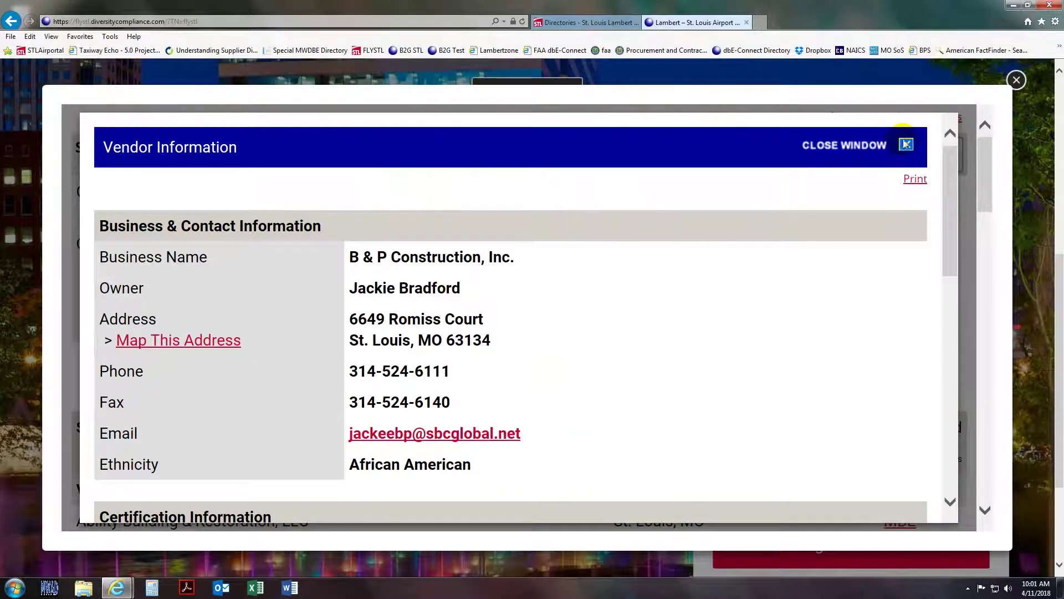
{"action": "left_click", "coordinate": [907, 144]}
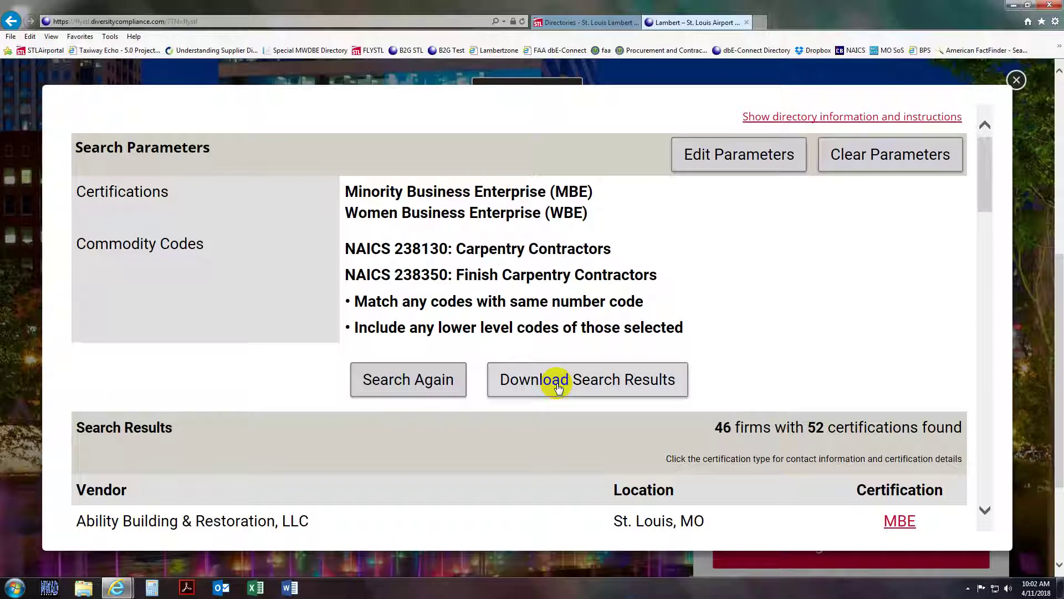
- Export the results to Excel, passing the reCAPTCHA and entering the shown verification code
{"action": "left_click", "coordinate": [557, 386]}
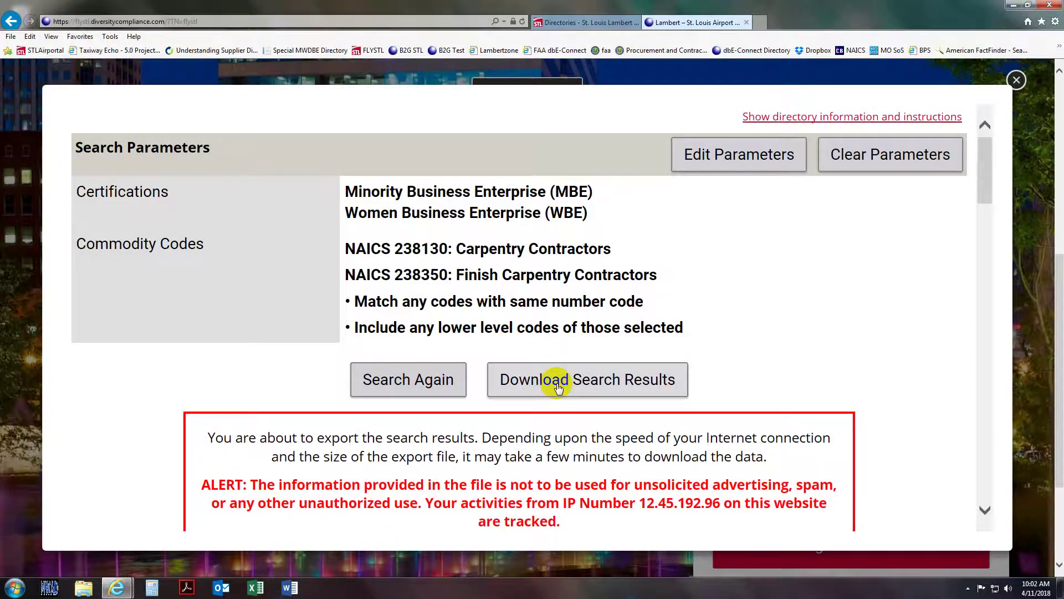
{"action": "scroll", "coordinate": [559, 386], "scroll_direction": "down", "scroll_amount": 3}
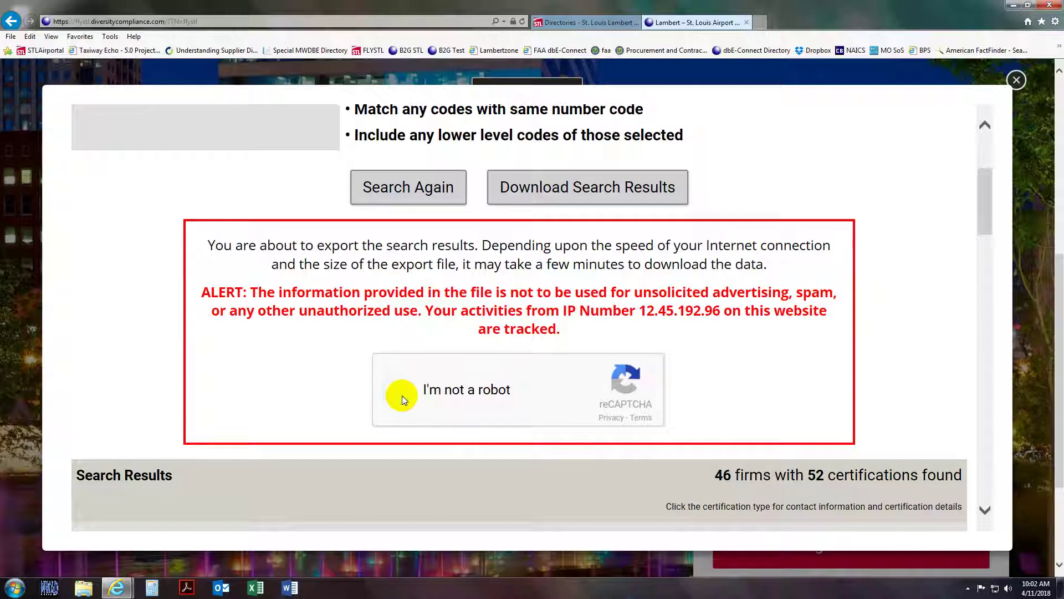
{"action": "left_click", "coordinate": [402, 394]}
{"action": "scroll", "coordinate": [398, 394], "scroll_direction": "down", "scroll_amount": 2}
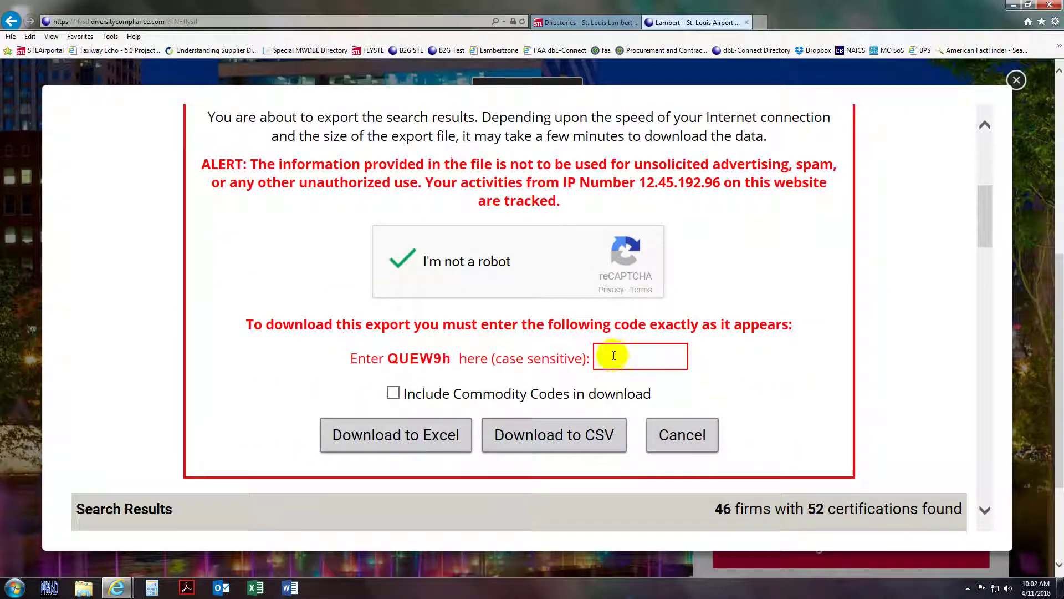
{"action": "left_click", "coordinate": [638, 348]}
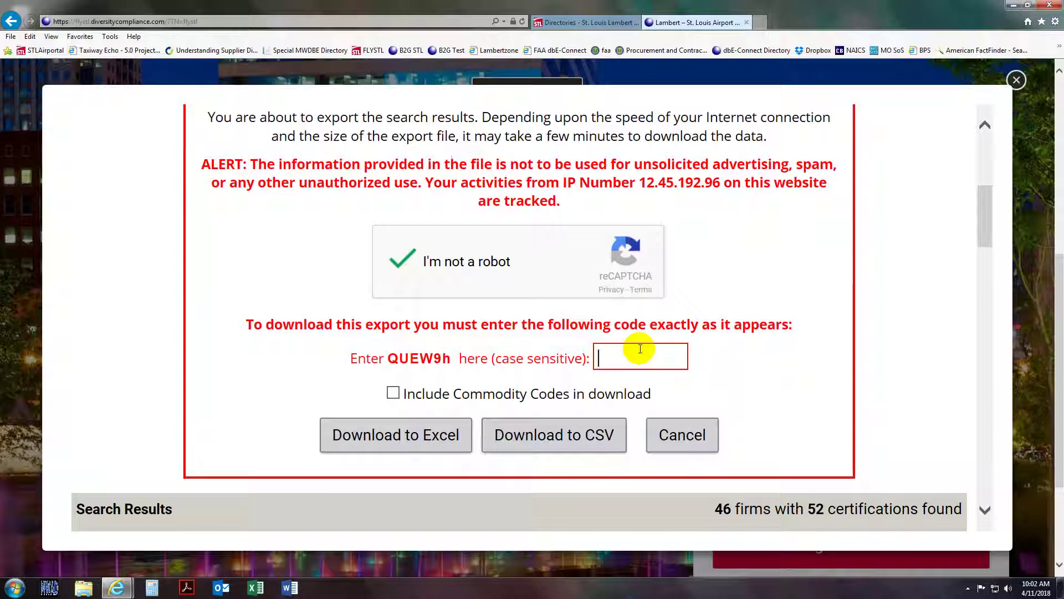
{"action": "type", "text": "QUEW9h"}
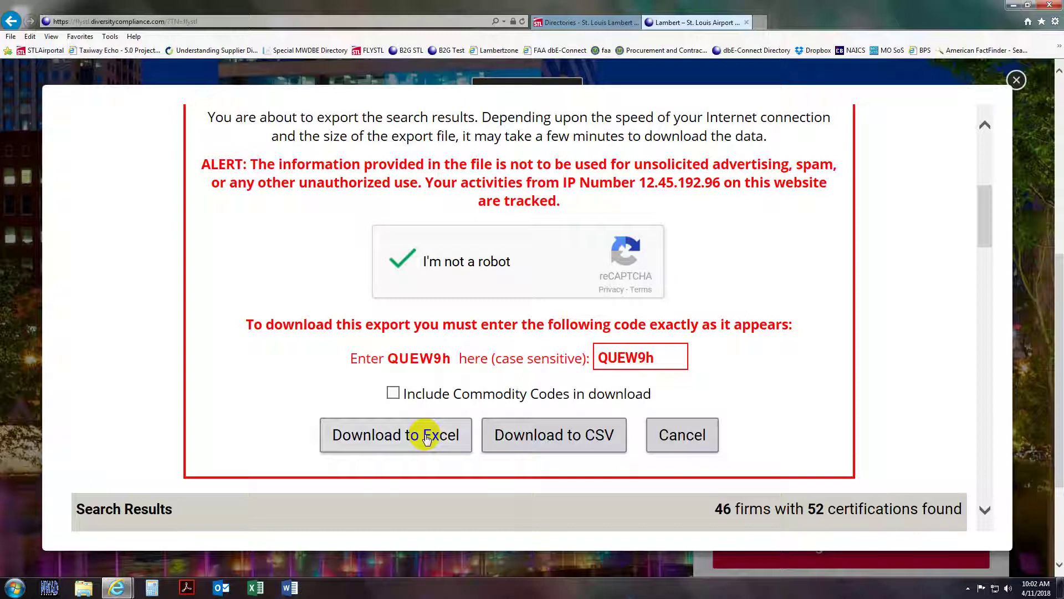
{"action": "left_click", "coordinate": [426, 440]}
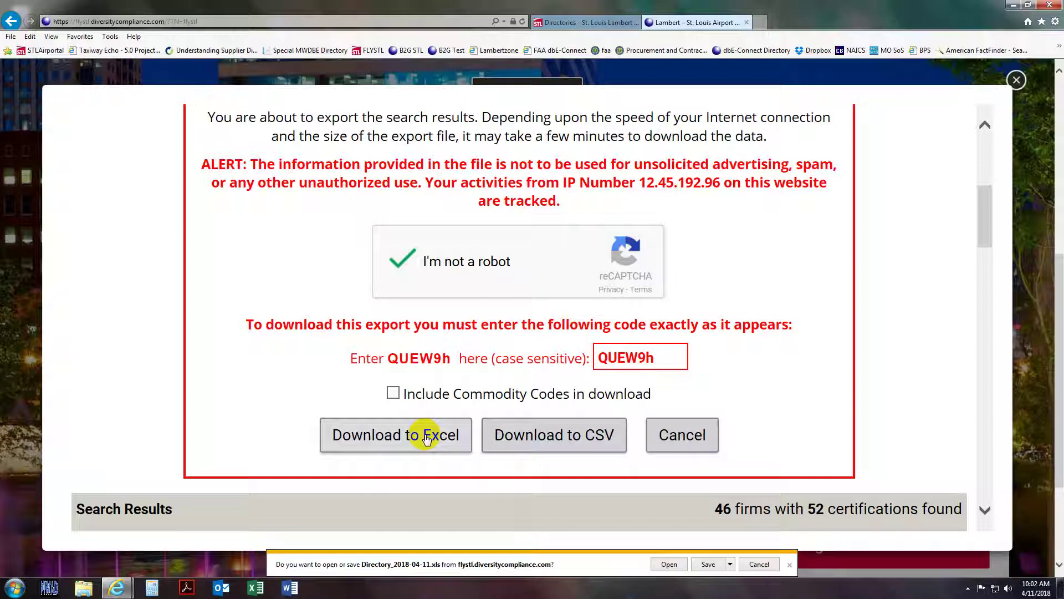
- Save Directory_2018-04-11.xls and open it in Excel despite the format-mismatch warning
{"action": "left_click", "coordinate": [706, 564]}
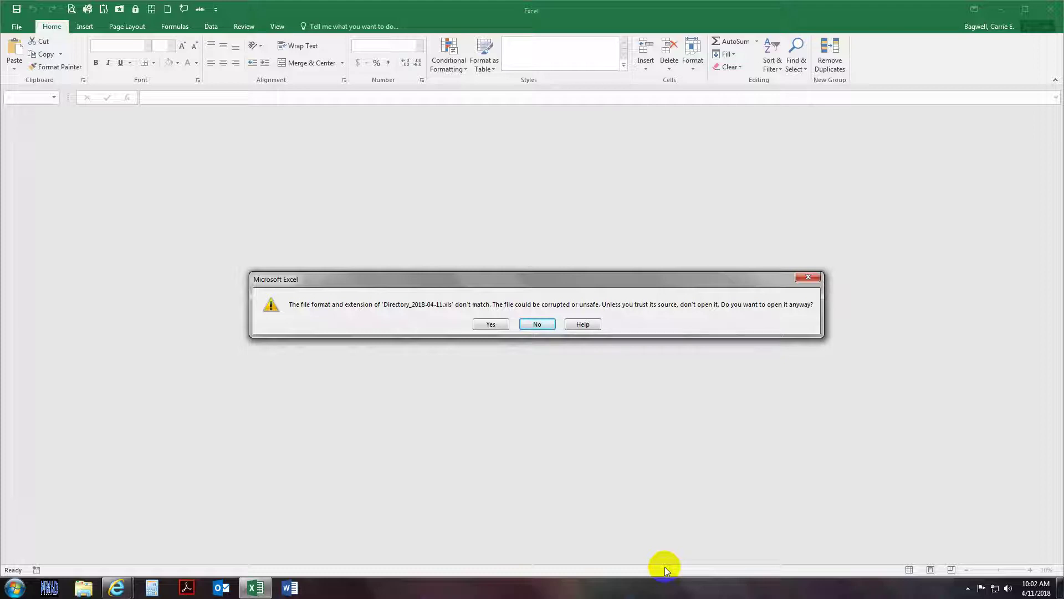
{"action": "left_click", "coordinate": [479, 327]}
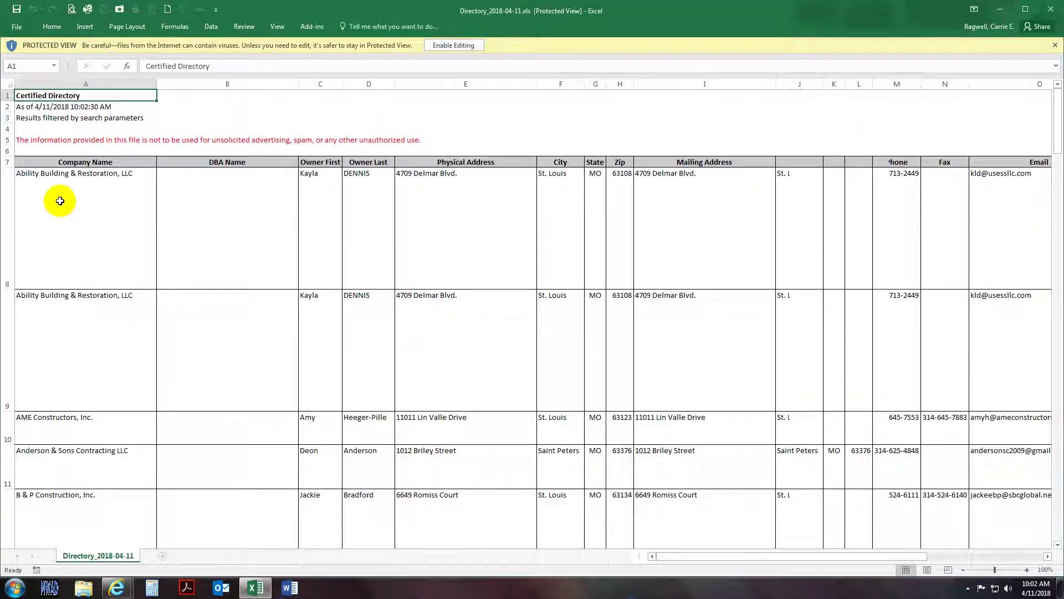
{"action": "left_click", "coordinate": [74, 182]}
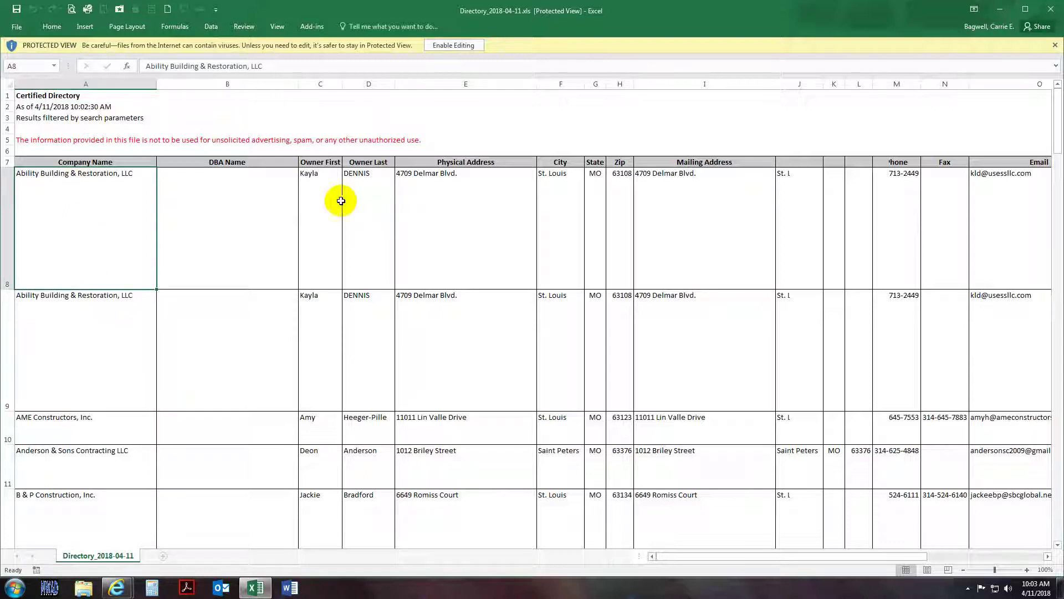
{"action": "left_click", "coordinate": [316, 202]}
{"action": "left_click", "coordinate": [364, 201]}
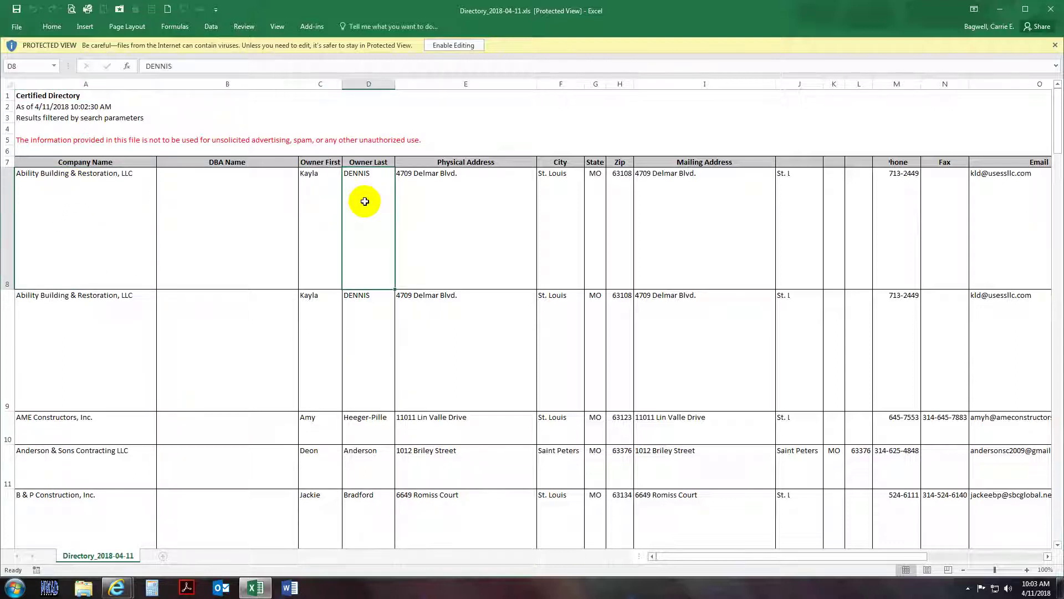
{"action": "left_click_drag", "start_coordinate": [446, 222], "coordinate": [999, 247]}
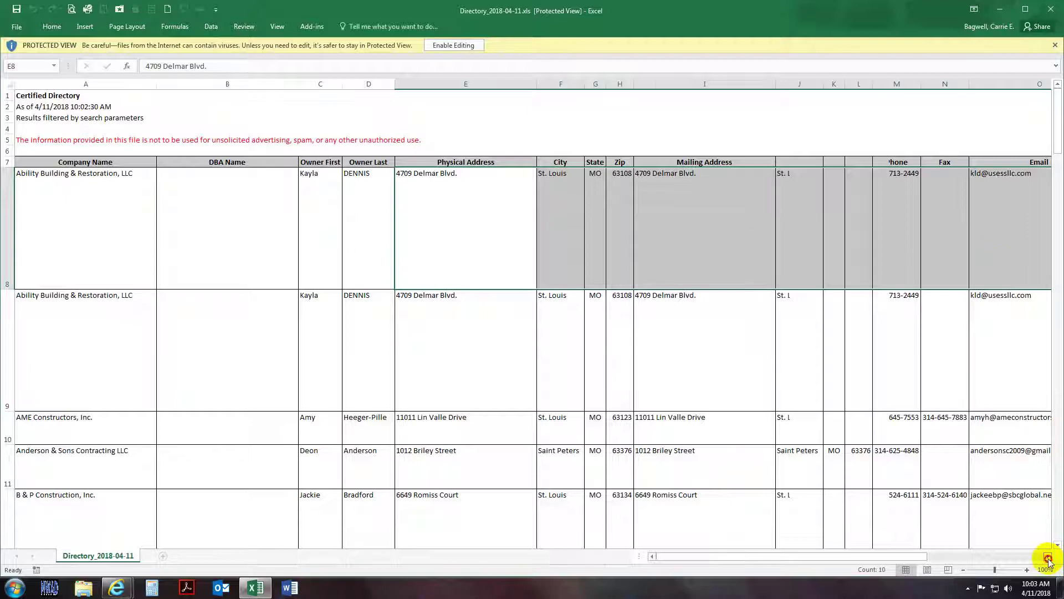
{"action": "left_click_drag", "start_coordinate": [1049, 559], "coordinate": [1042, 556]}
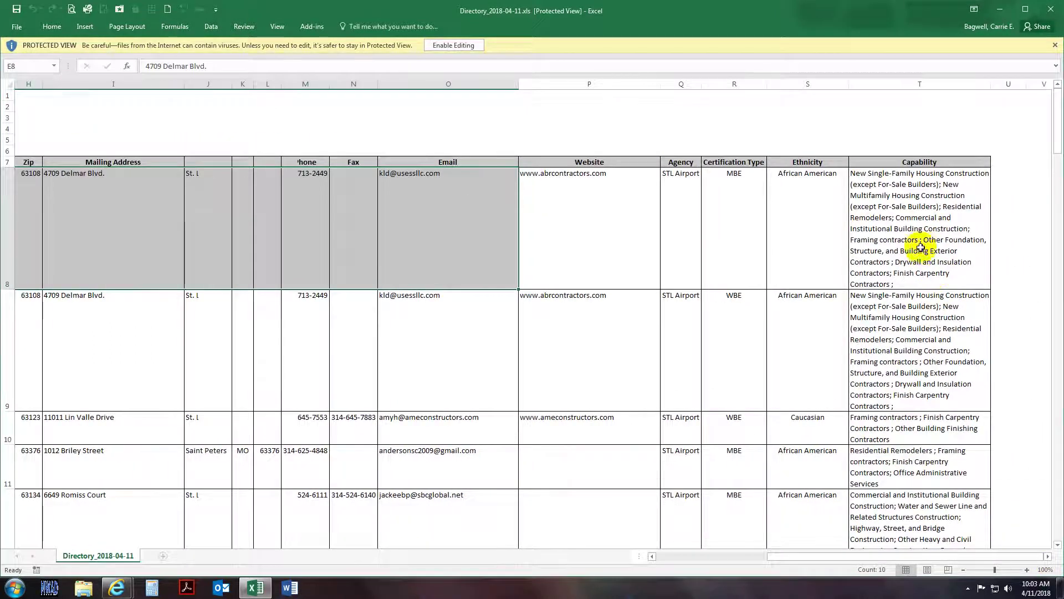
{"action": "left_click", "coordinate": [920, 247]}
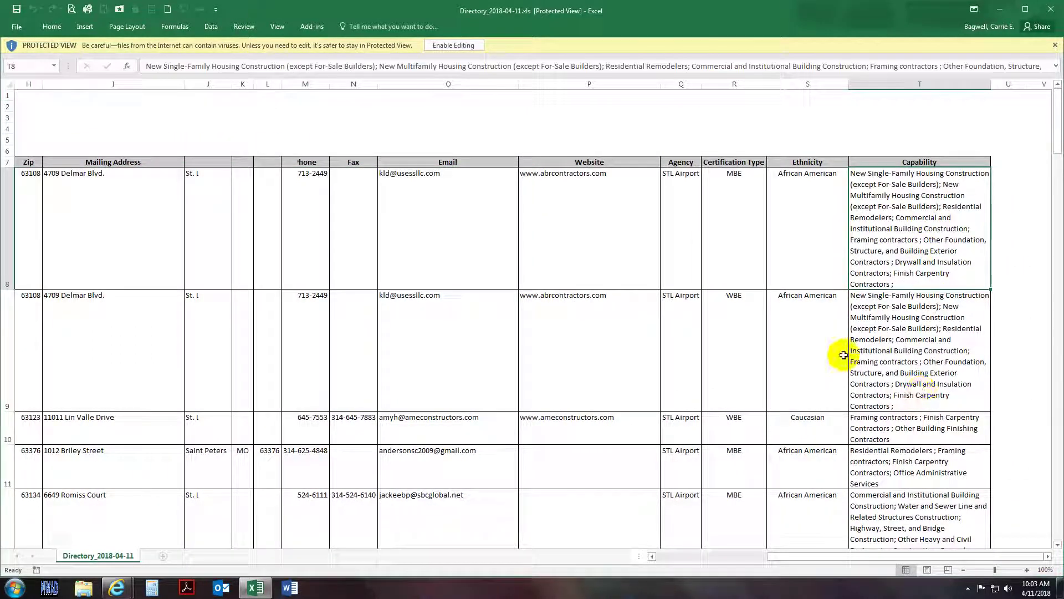
{"action": "left_click", "coordinate": [454, 209]}
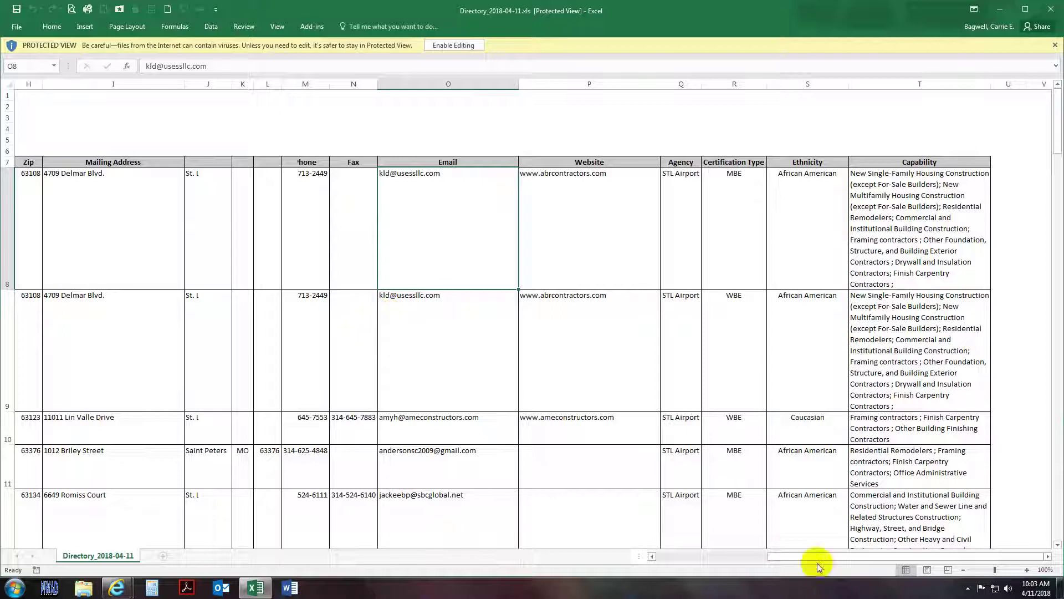
{"action": "left_click_drag", "start_coordinate": [784, 556], "coordinate": [666, 559]}
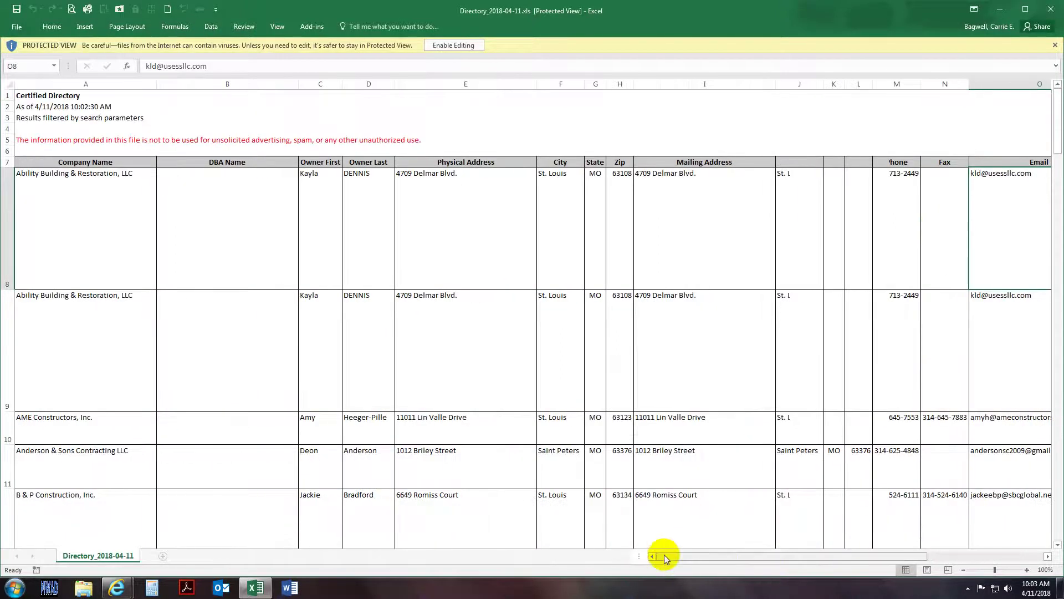